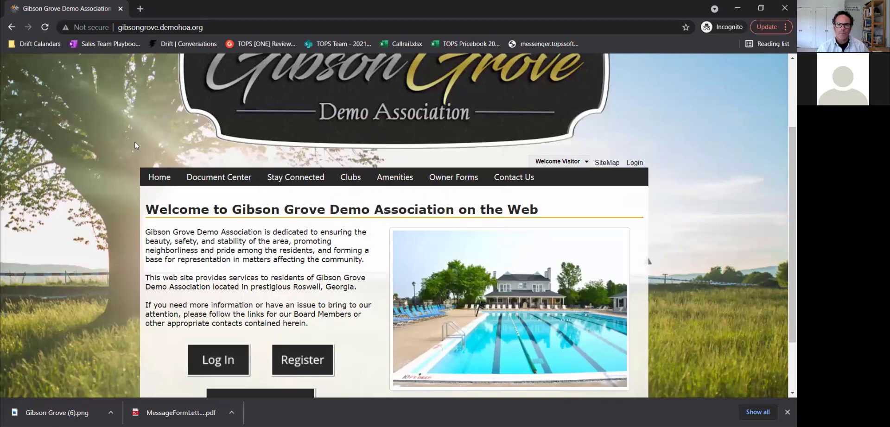
Step: Look over the public Gibson Grove home page, then go to the site login page
scroll(127, 146, up, 1)
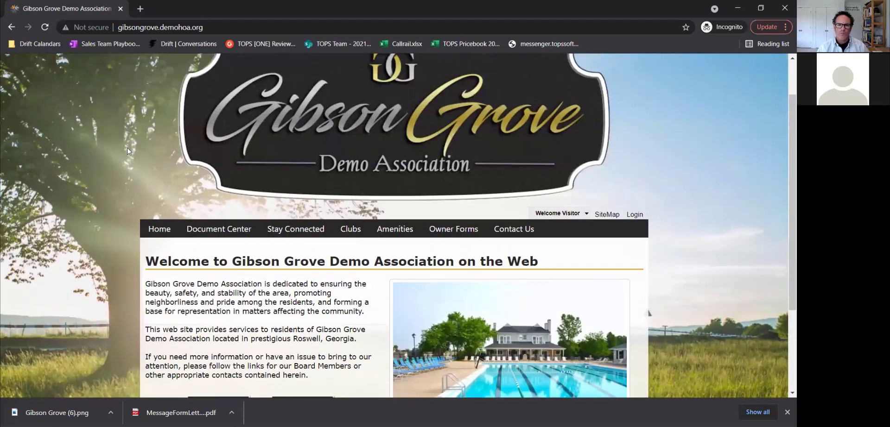
scroll(151, 121, down, 1)
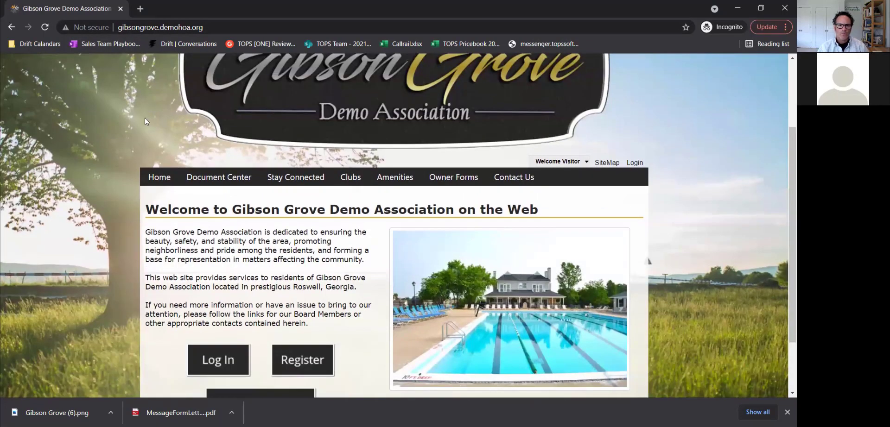
scroll(142, 150, down, 1)
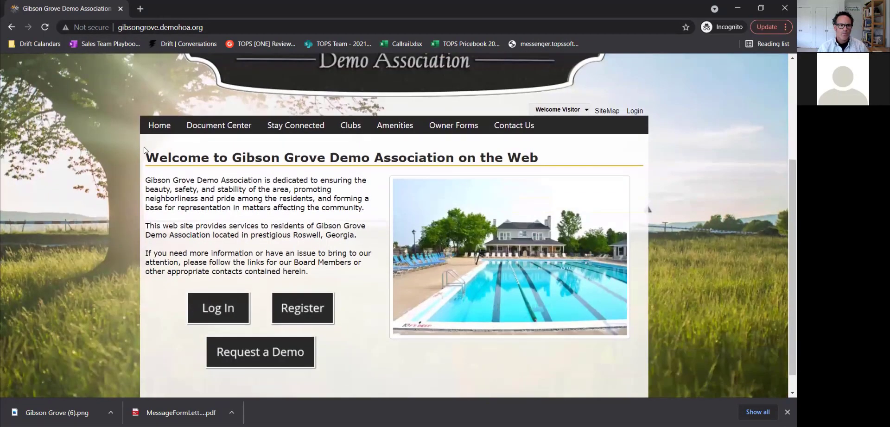
scroll(222, 128, up, 1)
mouse_move(269, 179)
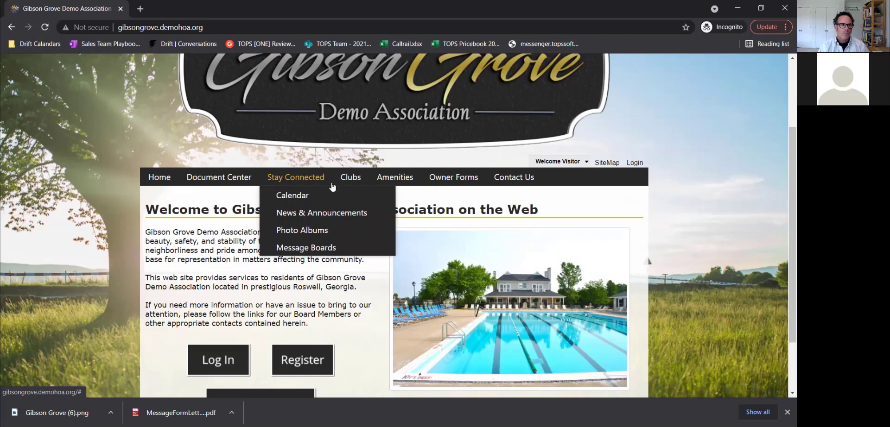
mouse_move(395, 181)
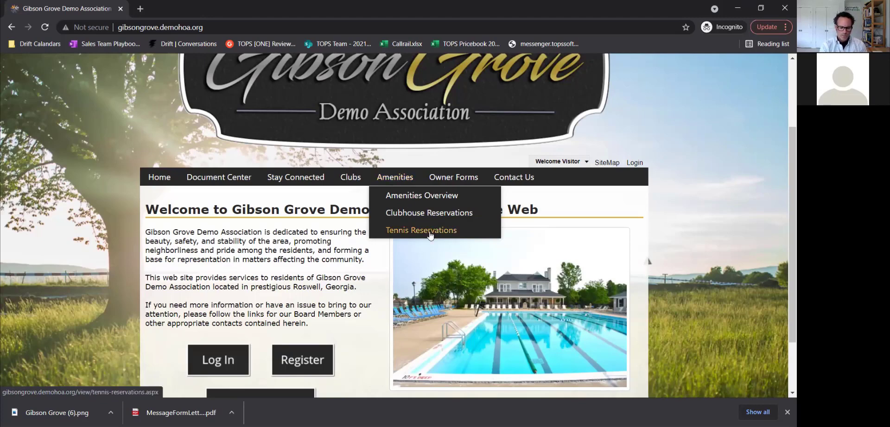
mouse_move(457, 181)
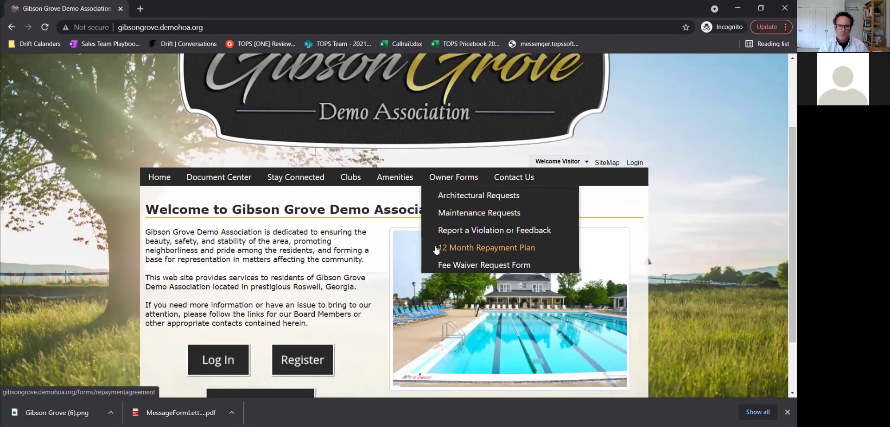
scroll(435, 250, down, 1)
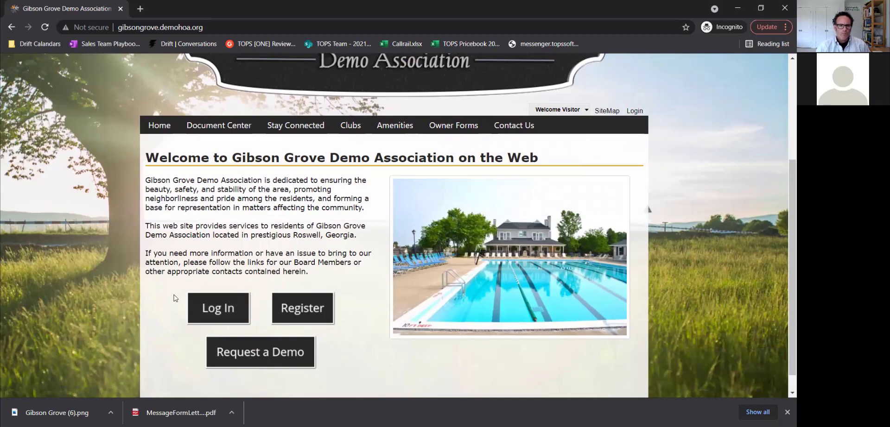
click(221, 312)
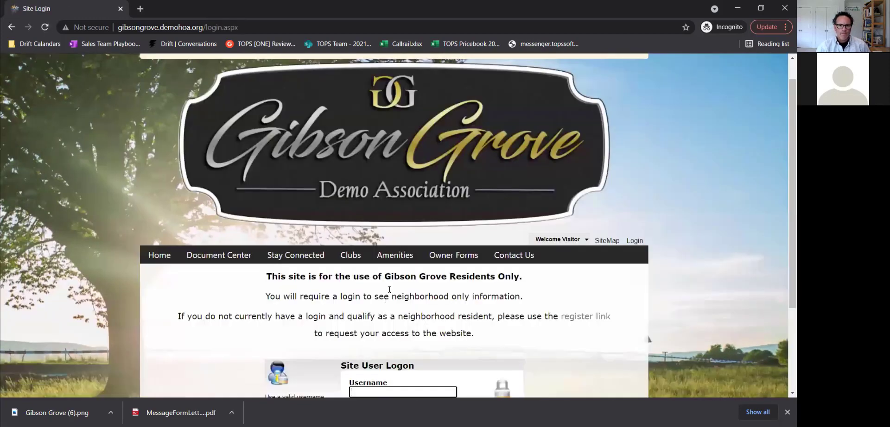
scroll(388, 273, down, 3)
Step: Sign in with the saved username suggestion and a pasted password
click(387, 270)
click(400, 291)
click(375, 296)
right_click(374, 295)
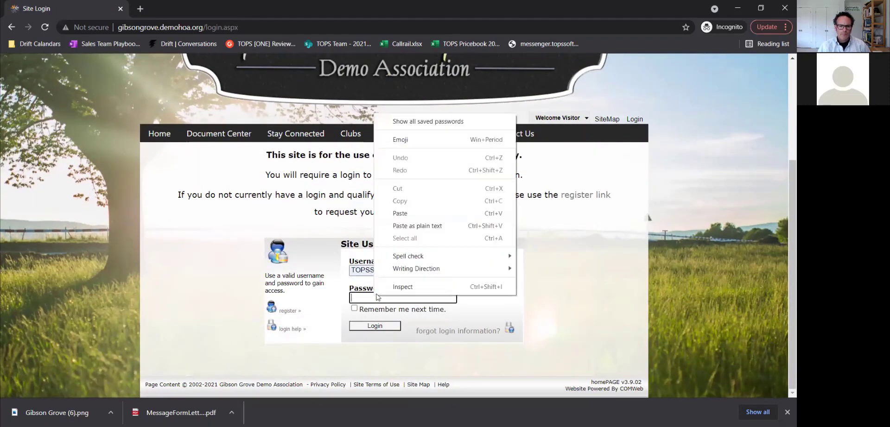
click(402, 222)
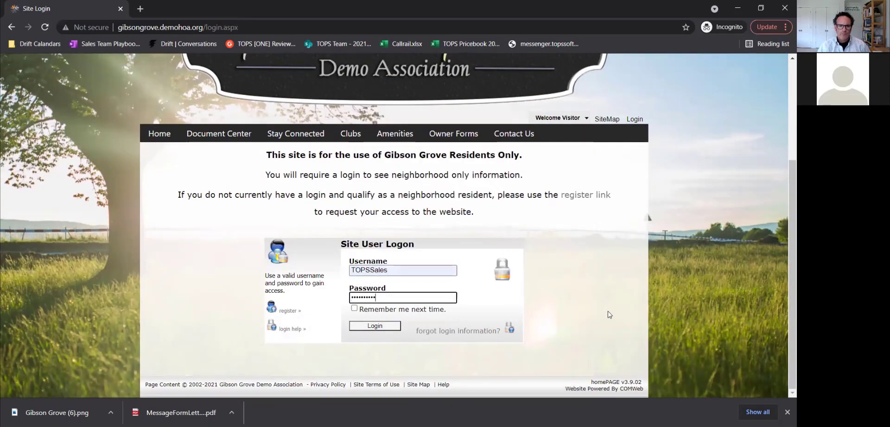
click(398, 329)
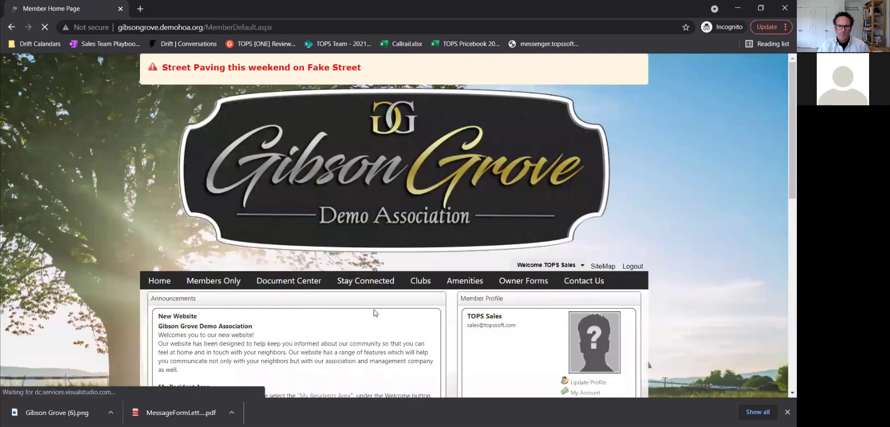
Step: Scroll through the member home page's announcements, profile, newsfeed, upcoming events and weather
scroll(383, 290, down, 5)
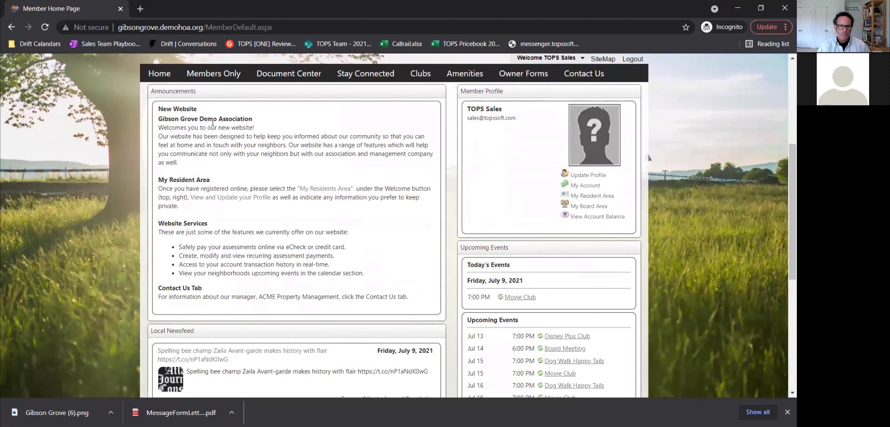
scroll(315, 162, down, 2)
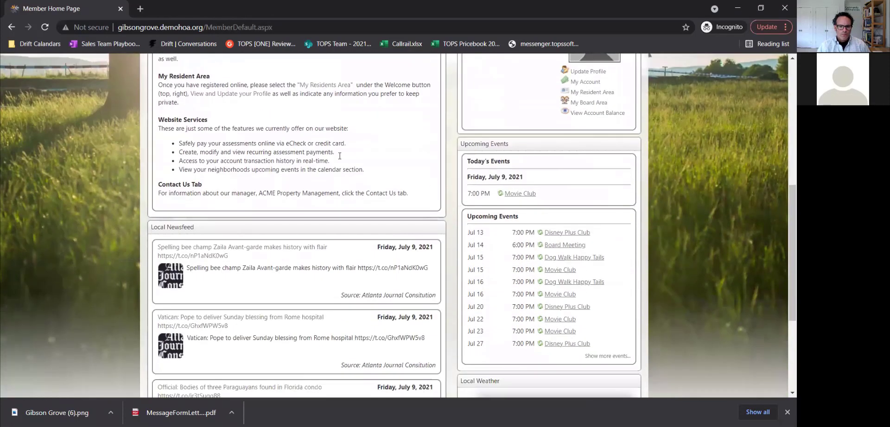
scroll(368, 162, up, 4)
scroll(327, 153, down, 3)
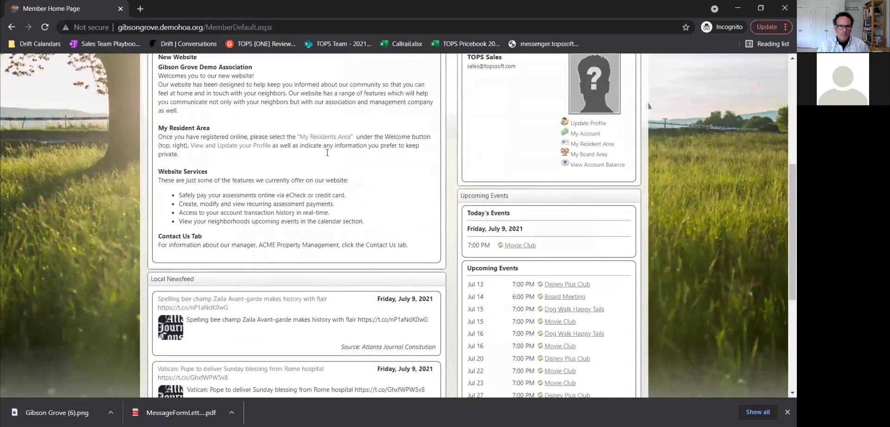
scroll(482, 206, down, 1)
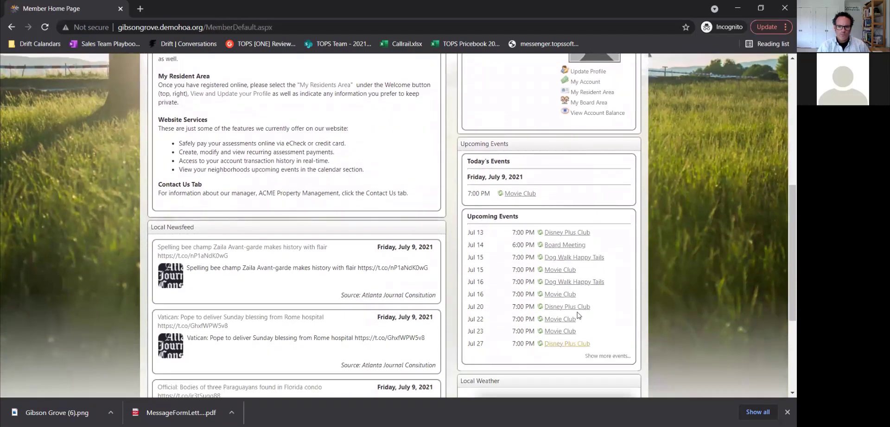
scroll(485, 206, down, 1)
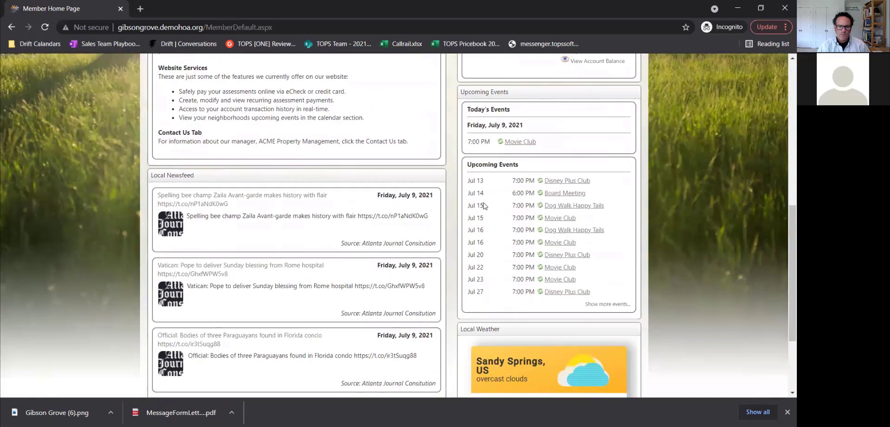
scroll(199, 197, down, 2)
scroll(194, 201, up, 2)
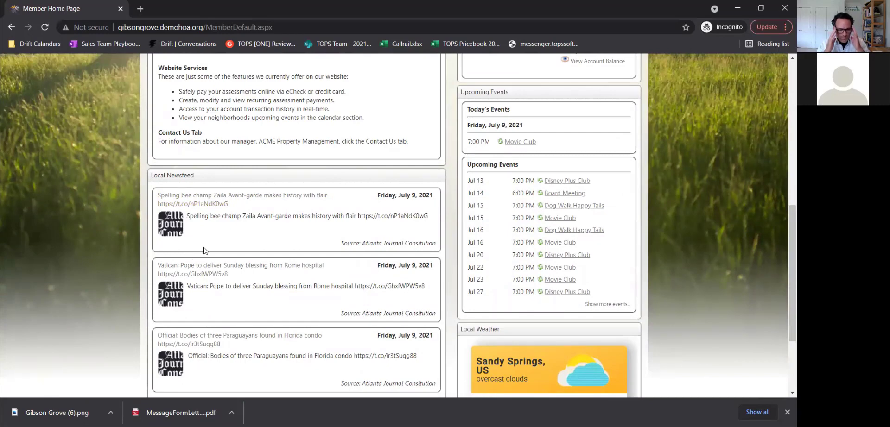
scroll(351, 213, down, 3)
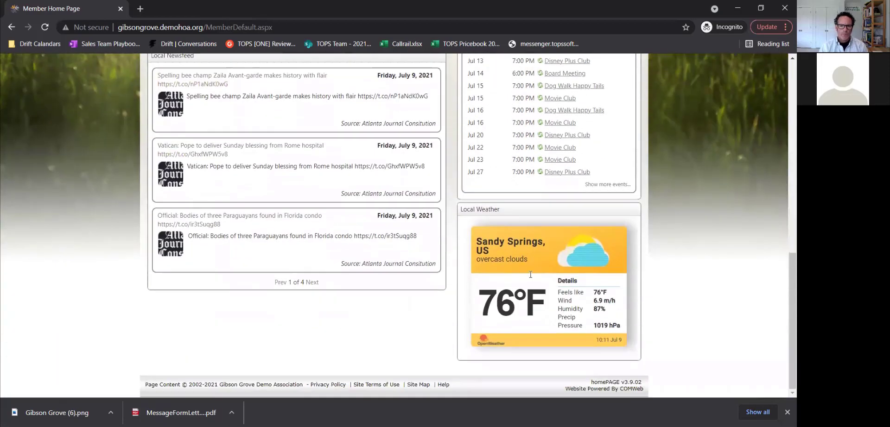
scroll(575, 285, up, 3)
scroll(574, 285, up, 6)
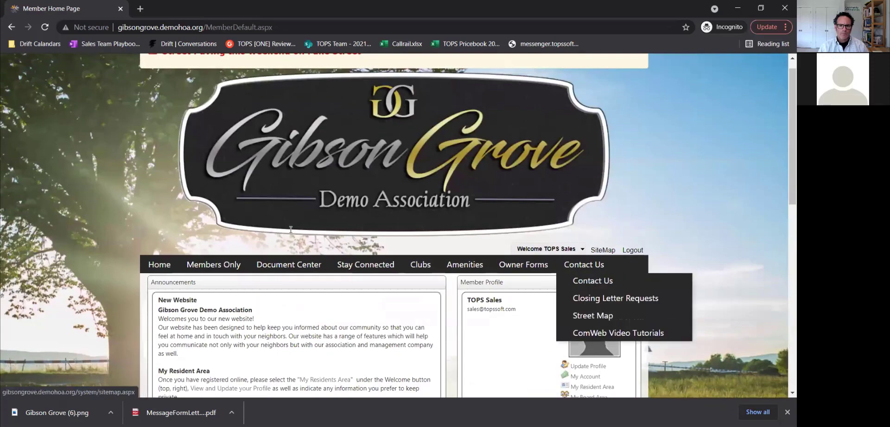
scroll(285, 236, down, 2)
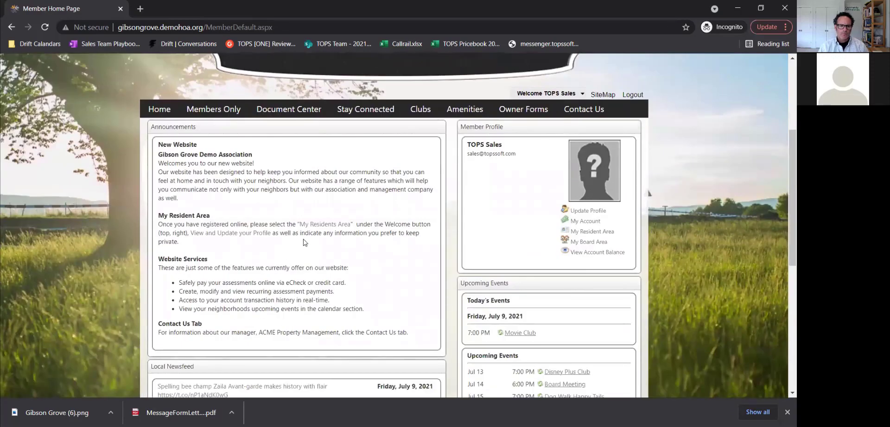
Step: Open My Account from the Member Profile box and scroll the Resident Home menu
click(592, 231)
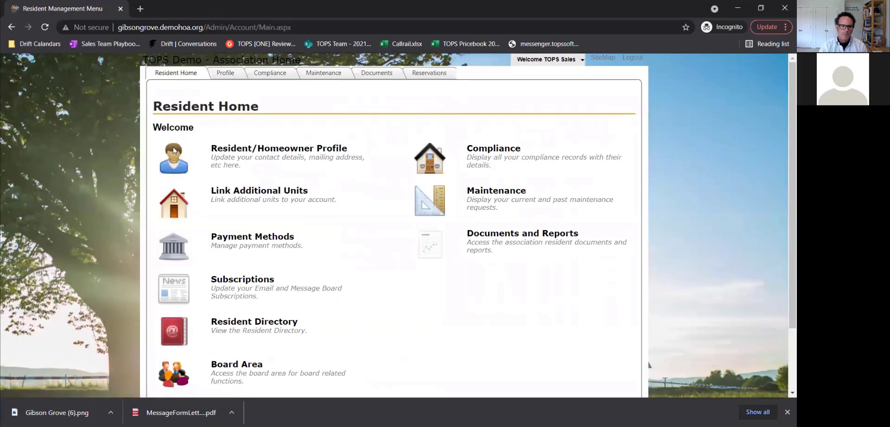
scroll(418, 207, down, 2)
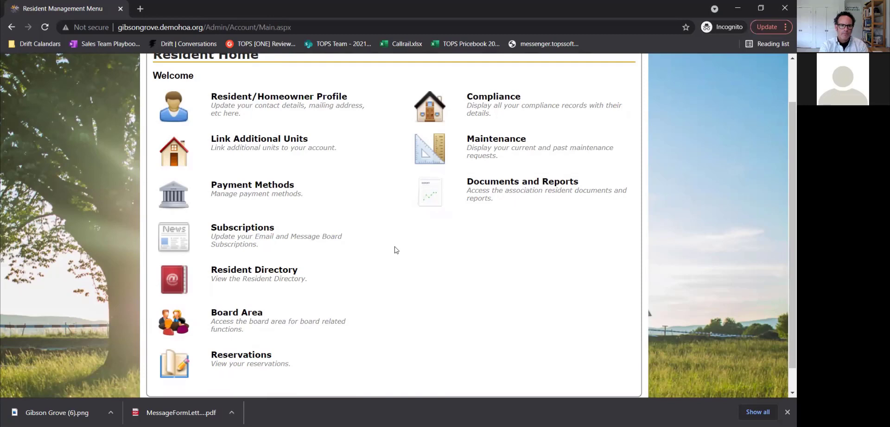
scroll(357, 248, up, 1)
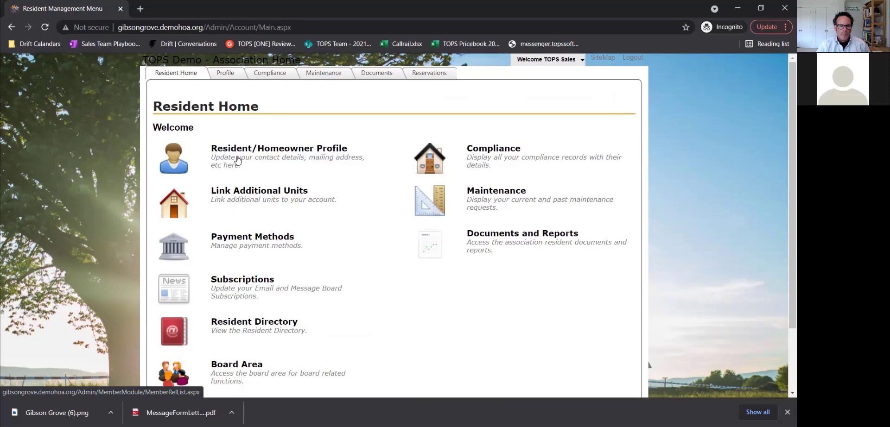
scroll(353, 147, down, 1)
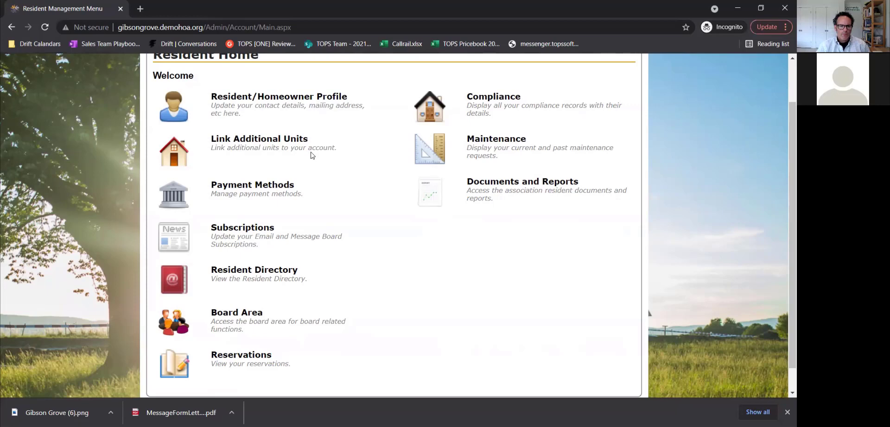
scroll(355, 154, down, 1)
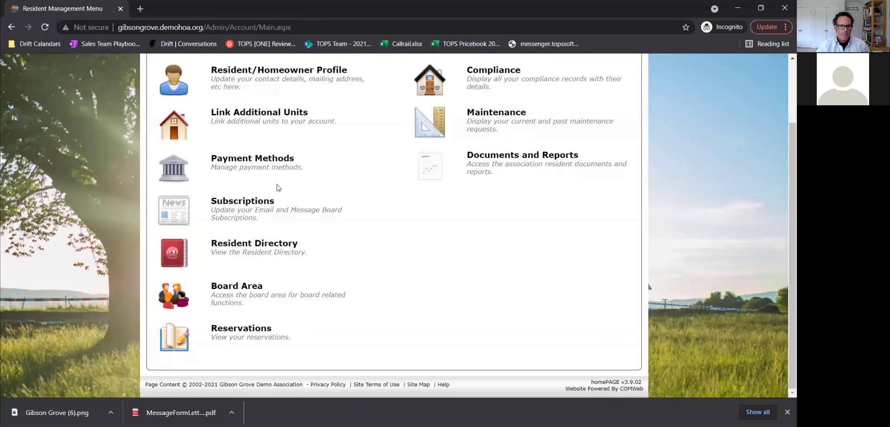
click(267, 202)
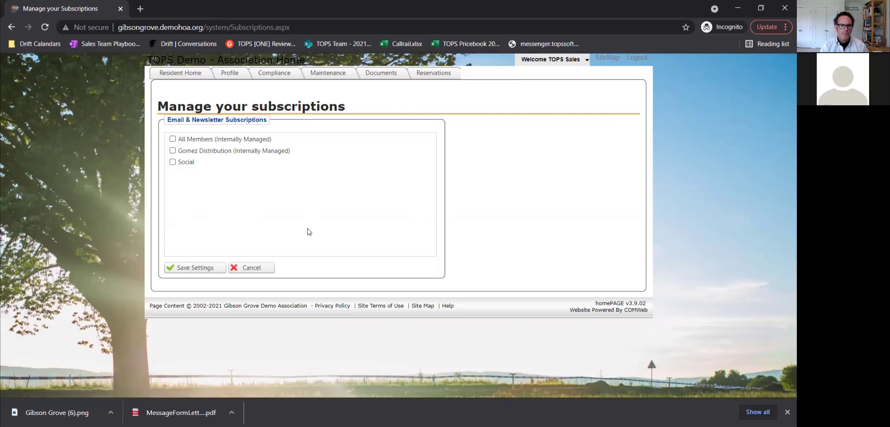
click(253, 269)
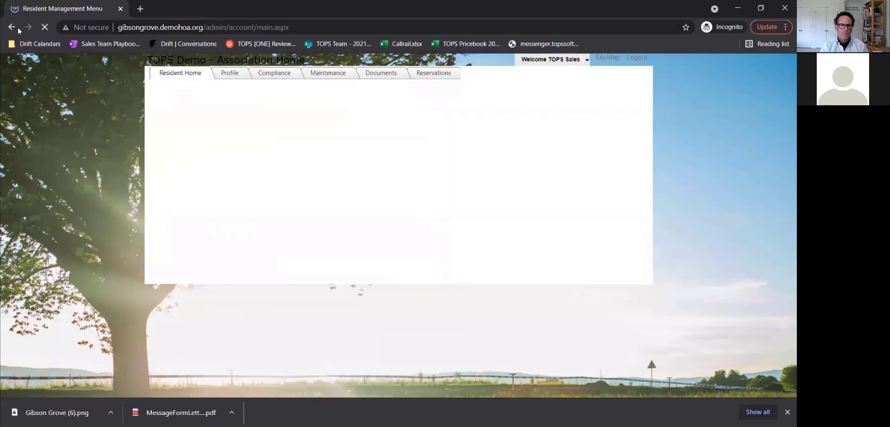
scroll(211, 160, down, 2)
Step: View the Member Directory's 33 members, then go back to the Resident Home menu
click(253, 245)
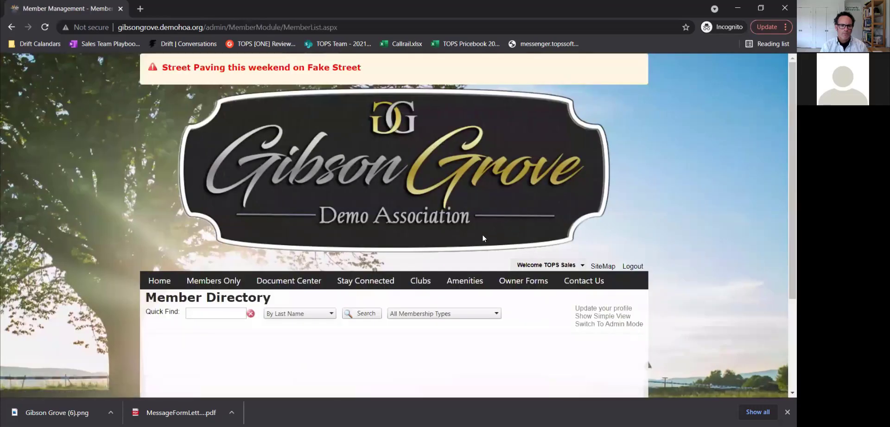
scroll(489, 302, down, 2)
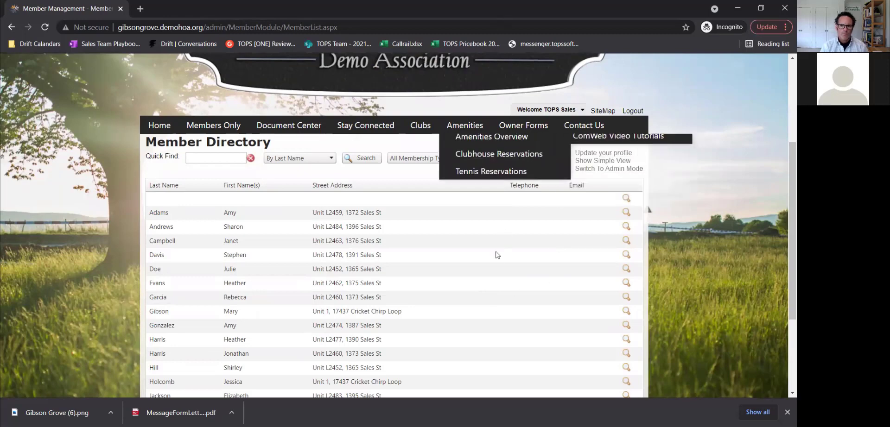
scroll(495, 260, down, 1)
scroll(467, 258, down, 1)
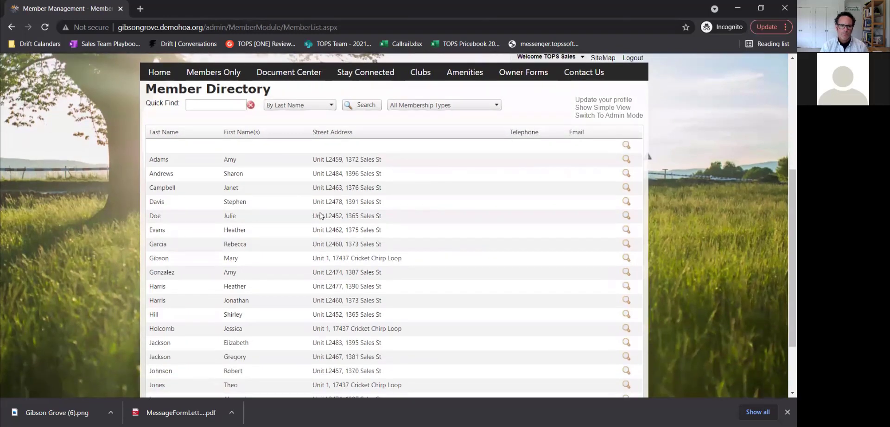
scroll(487, 225, down, 1)
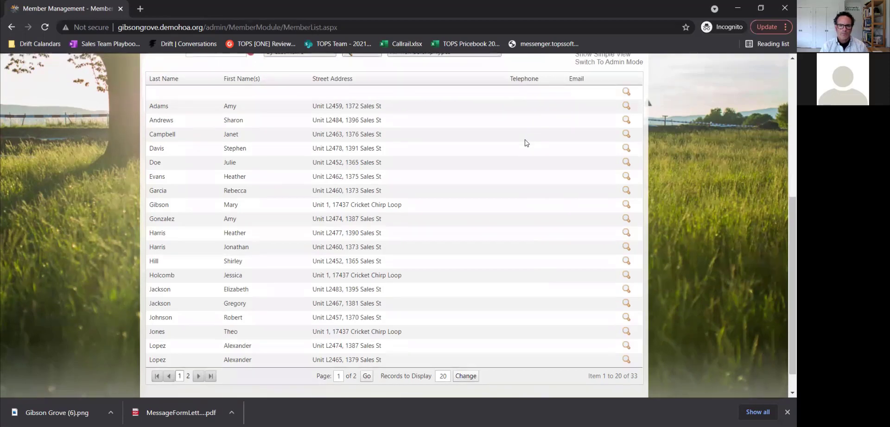
scroll(525, 144, down, 2)
scroll(519, 195, up, 5)
click(11, 27)
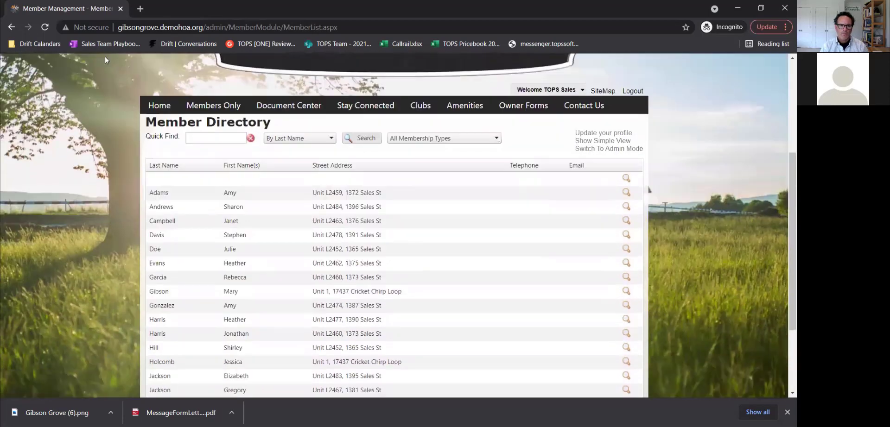
click(11, 27)
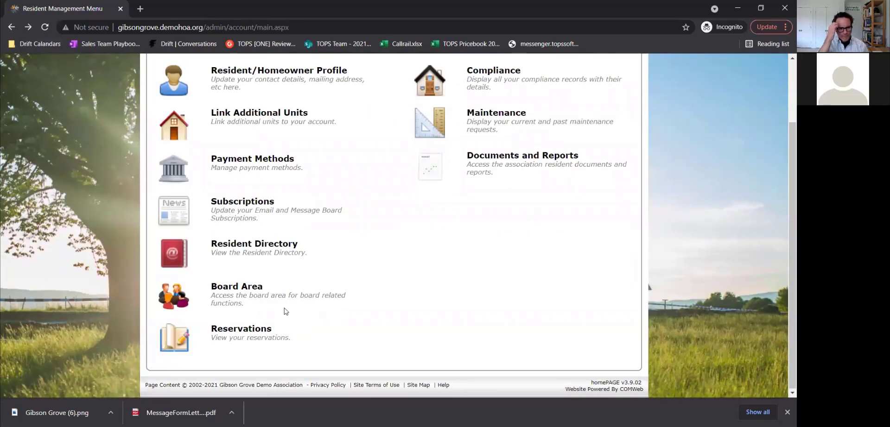
Step: Open the Reservations page, which shows no current reservations
click(232, 330)
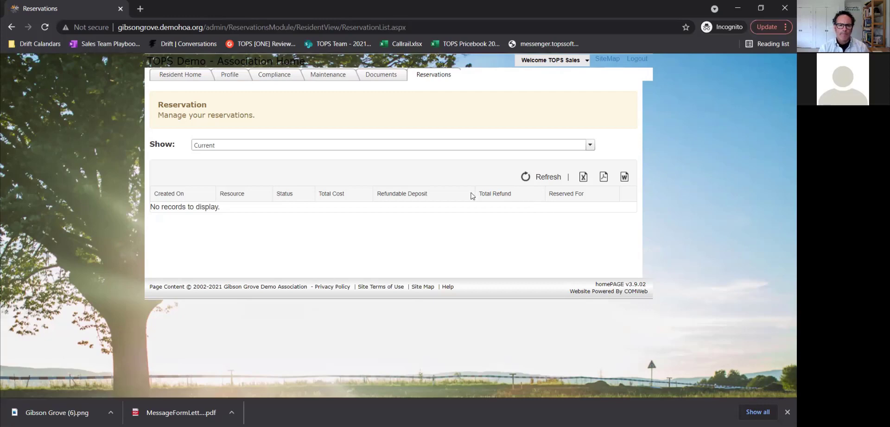
Step: Open Compliance Transactions, confirm it has no current records, and return to Resident Home
click(10, 27)
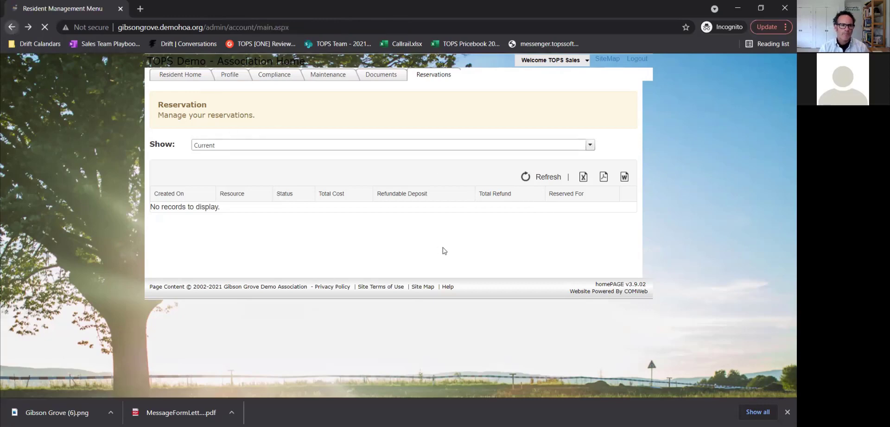
scroll(486, 194, up, 1)
click(497, 130)
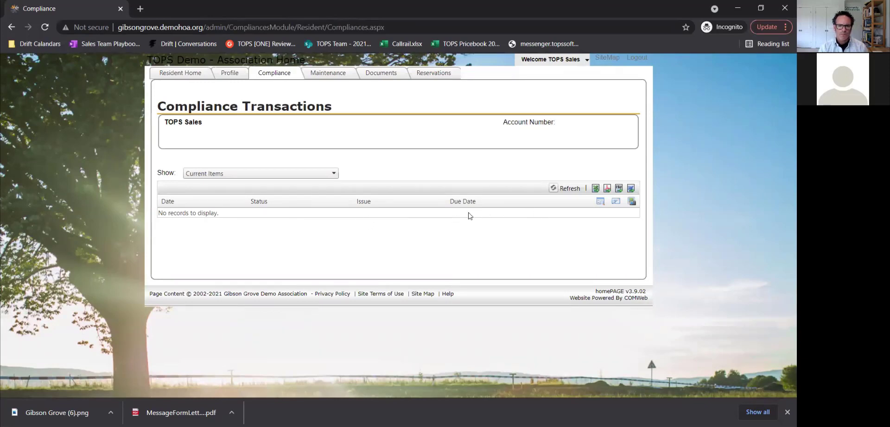
click(12, 29)
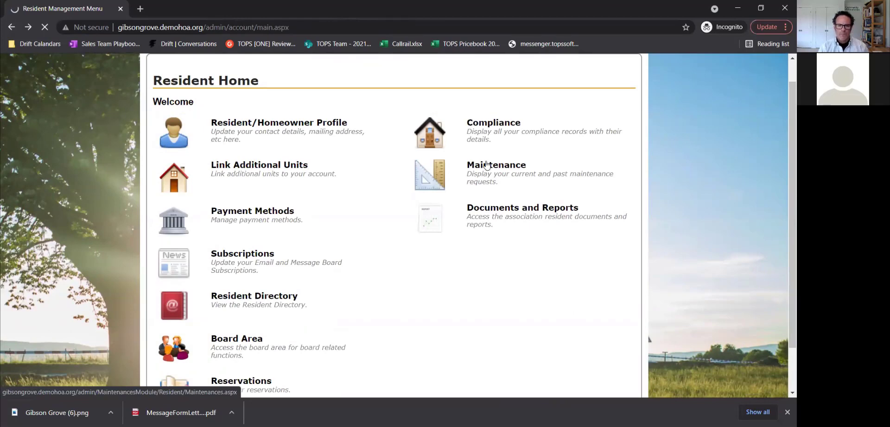
Step: Open Maintenance Transactions and start a new maintenance request form
click(487, 165)
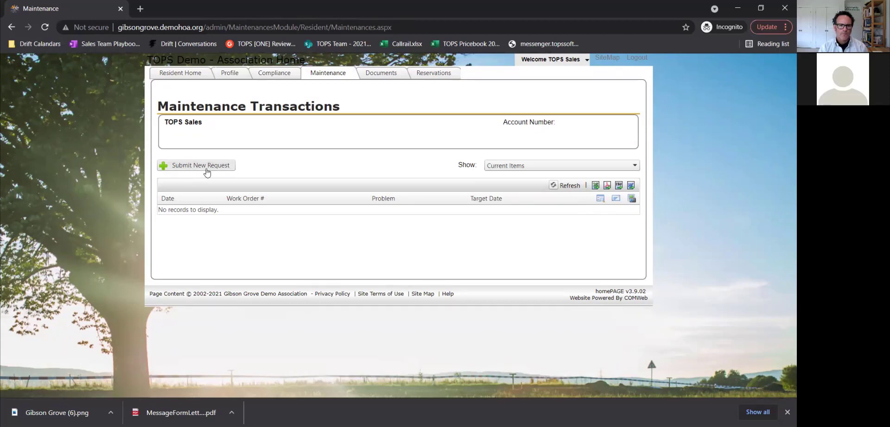
click(179, 173)
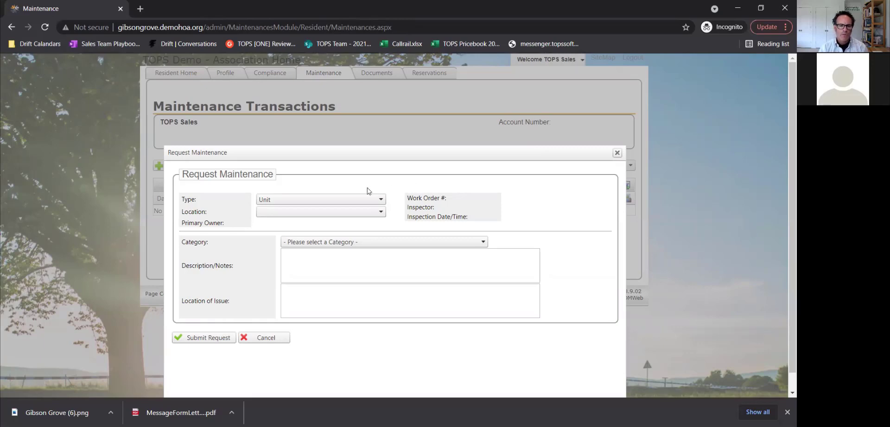
Step: Review the Location, Type and Category dropdown options, then cancel the request and go back
click(360, 213)
click(360, 214)
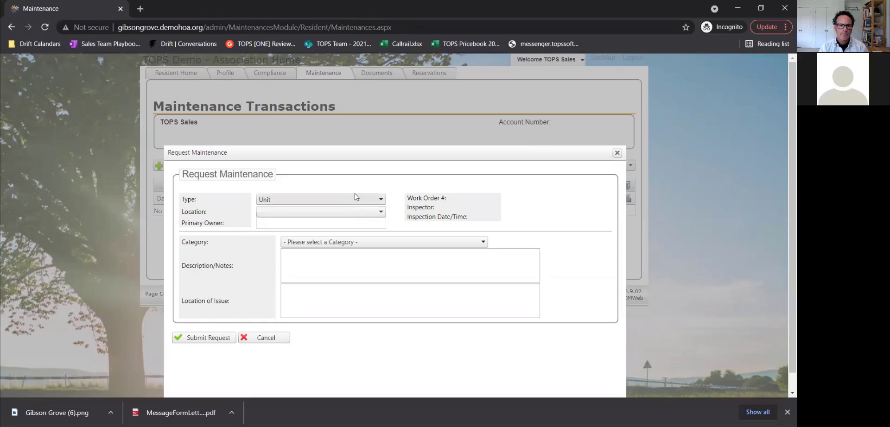
click(313, 201)
click(337, 242)
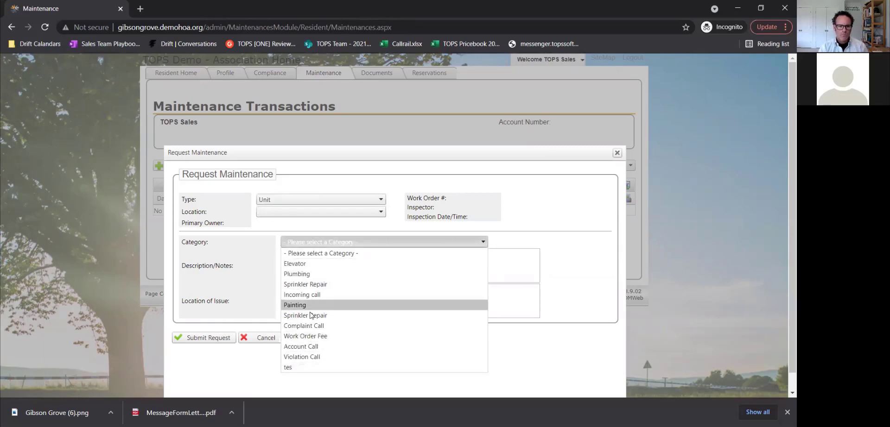
click(327, 265)
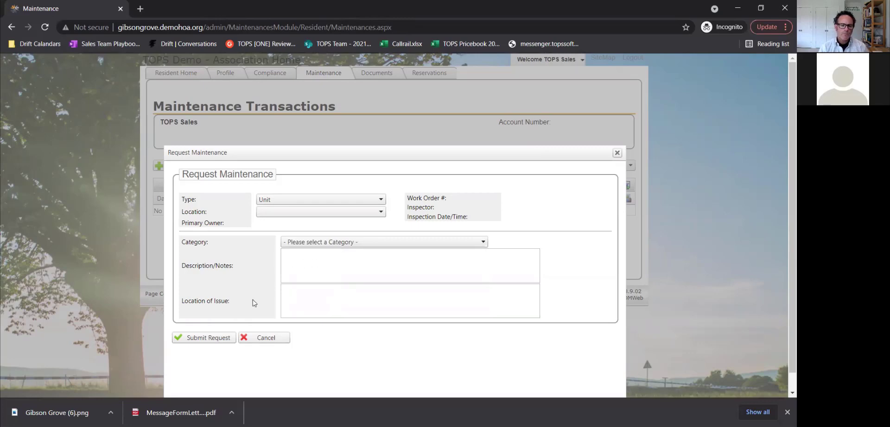
click(275, 339)
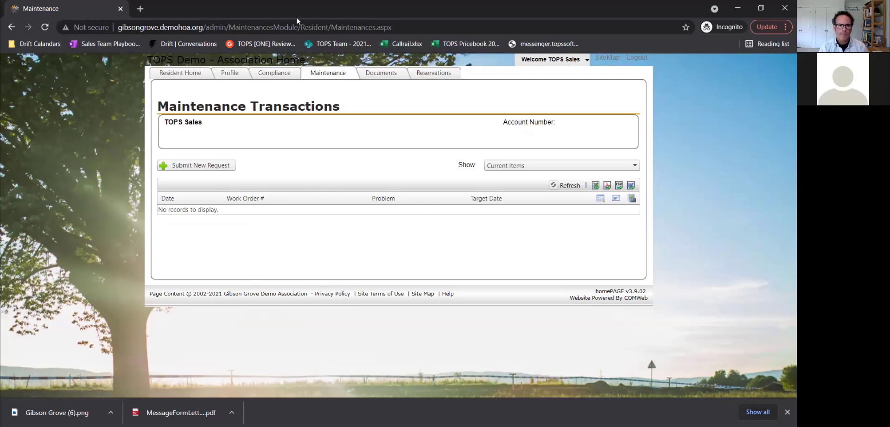
click(9, 29)
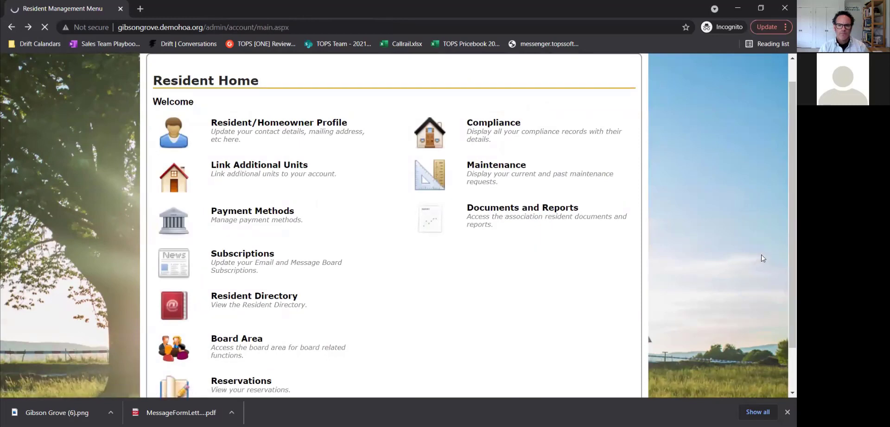
Step: Open Documents and Reports and view the covenants declaration document
click(559, 208)
scroll(558, 210, down, 1)
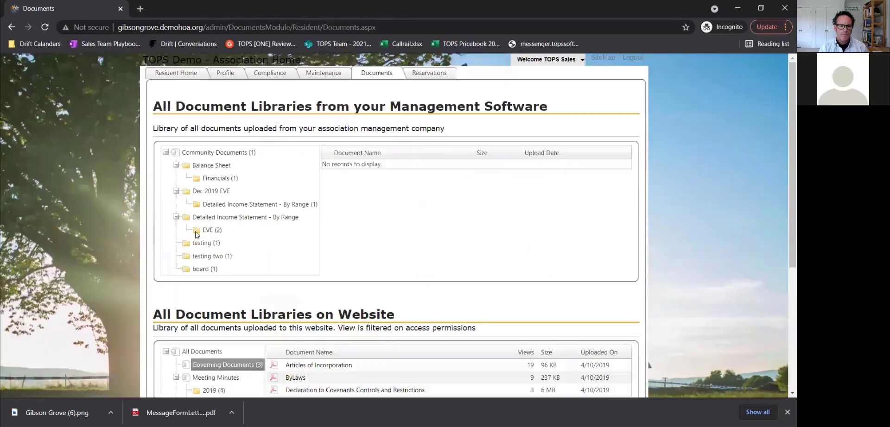
scroll(356, 269, down, 3)
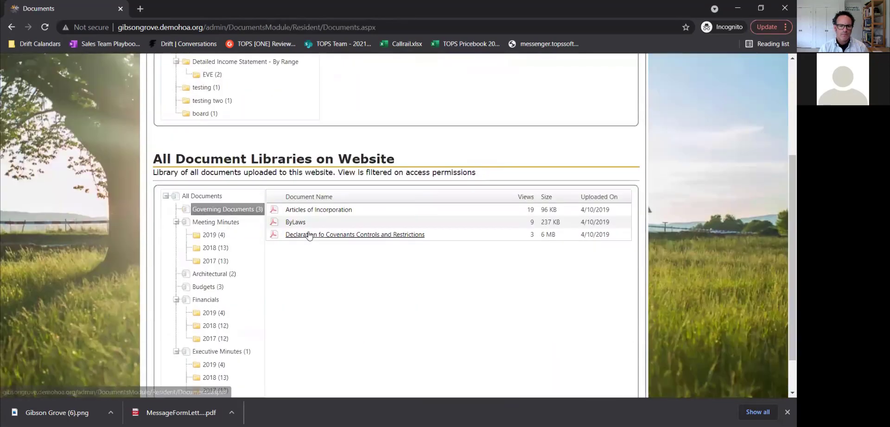
click(309, 236)
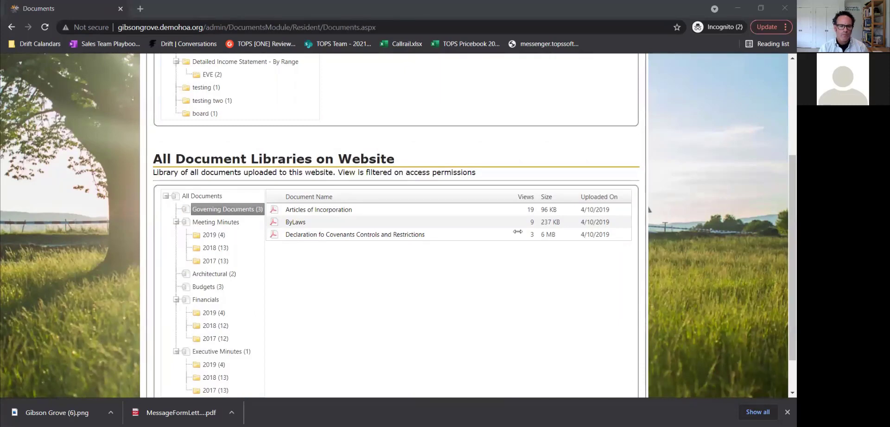
scroll(278, 250, down, 2)
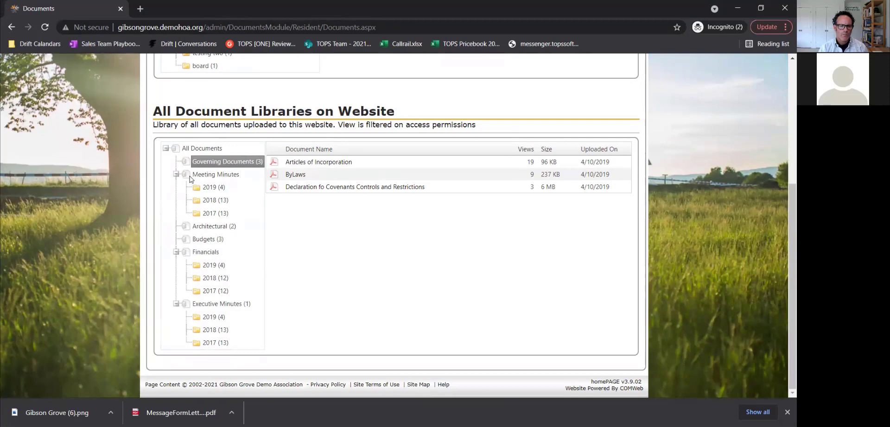
Step: Browse the Architectural and Governing Documents folders, then return to Resident Home
click(191, 229)
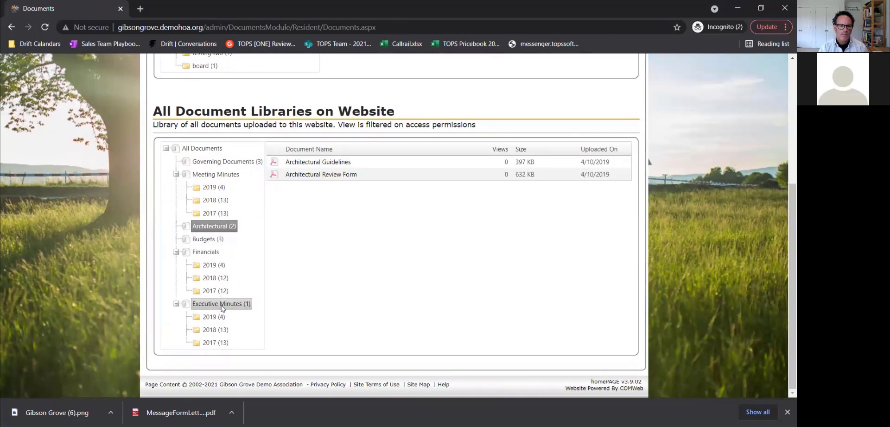
scroll(221, 303, up, 1)
click(218, 213)
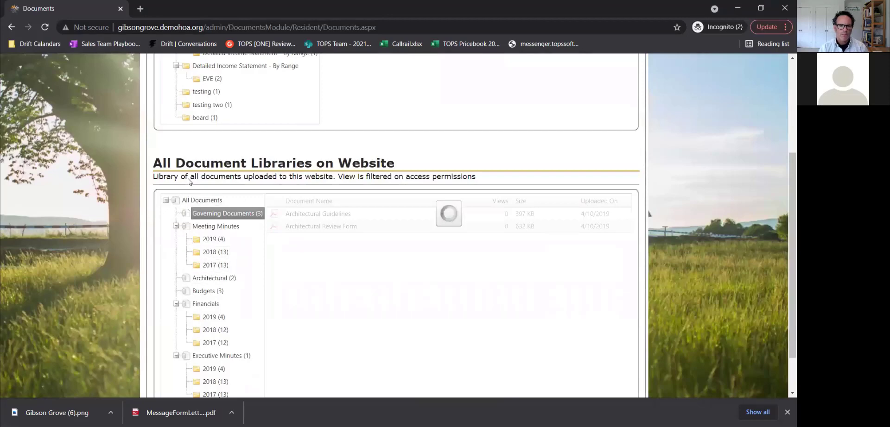
scroll(212, 309, up, 1)
scroll(212, 308, up, 3)
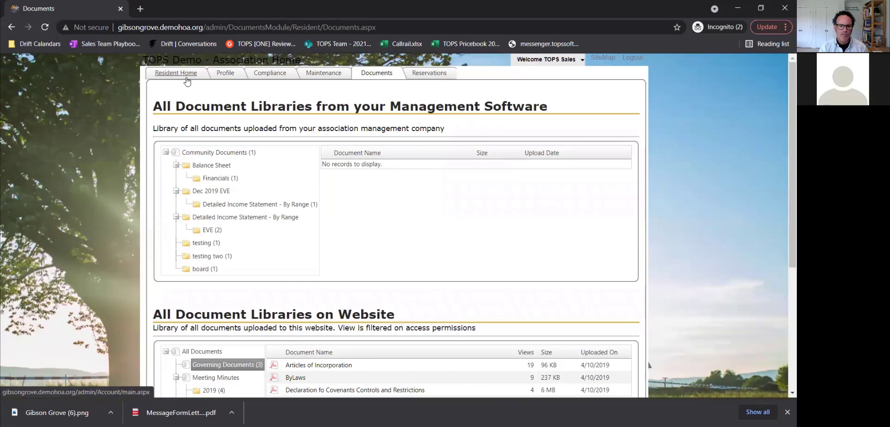
scroll(253, 228, down, 3)
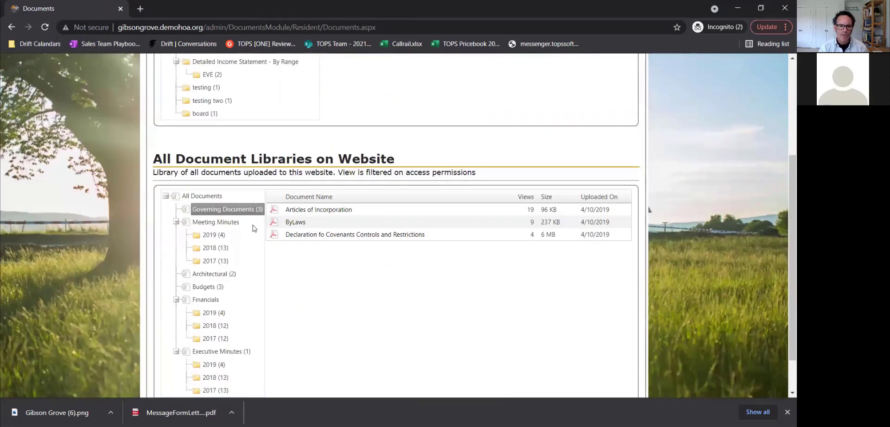
scroll(254, 228, up, 3)
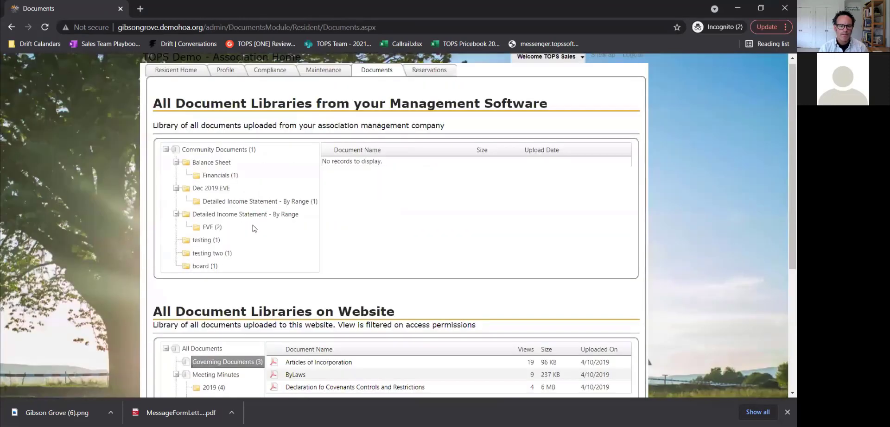
click(194, 76)
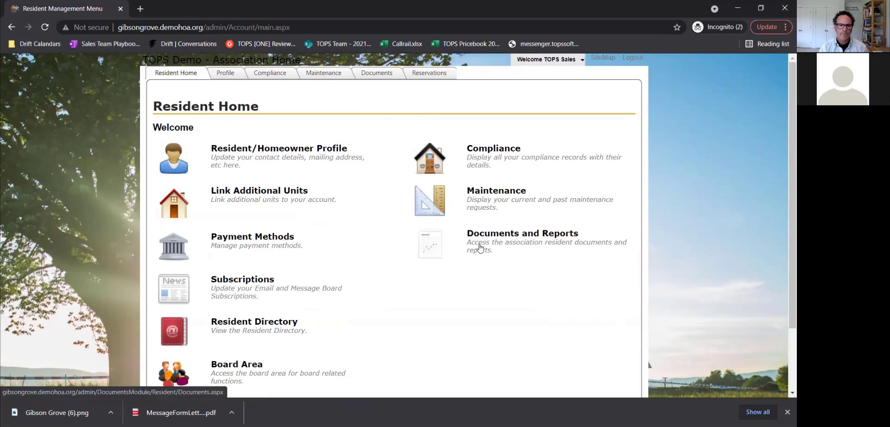
Step: Open the Board Area from the lower part of the Resident Home menu
scroll(480, 265, down, 1)
scroll(480, 265, down, 2)
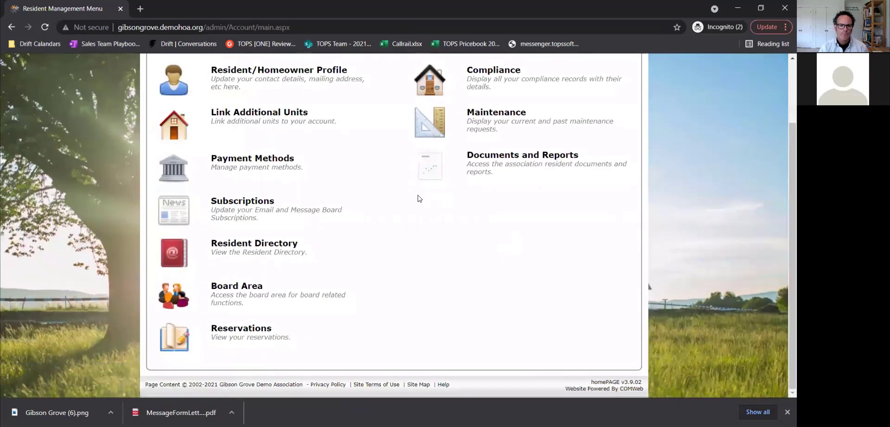
scroll(449, 201, up, 2)
scroll(449, 201, down, 2)
click(228, 290)
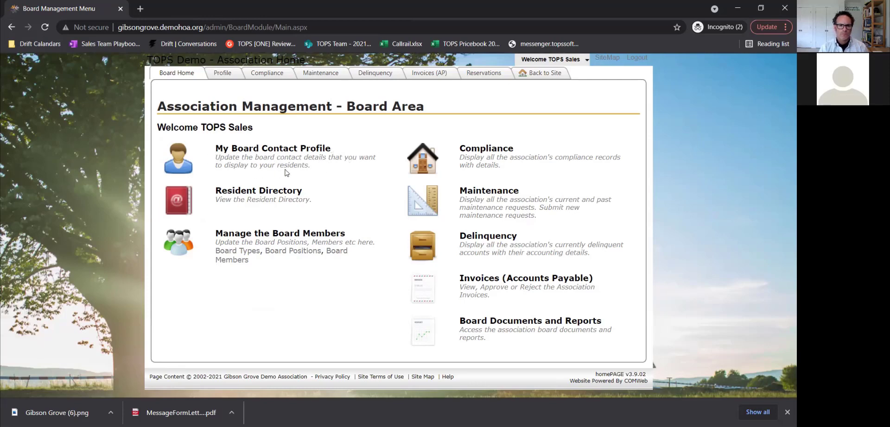
Step: Open the board's Resident Directory and review members' addresses, phones, e-mails and owner/occupant status
click(246, 201)
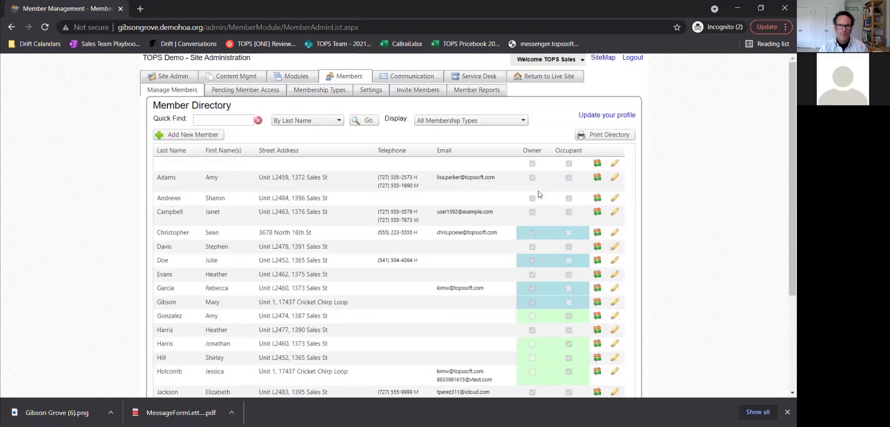
scroll(547, 218, down, 3)
scroll(565, 218, up, 1)
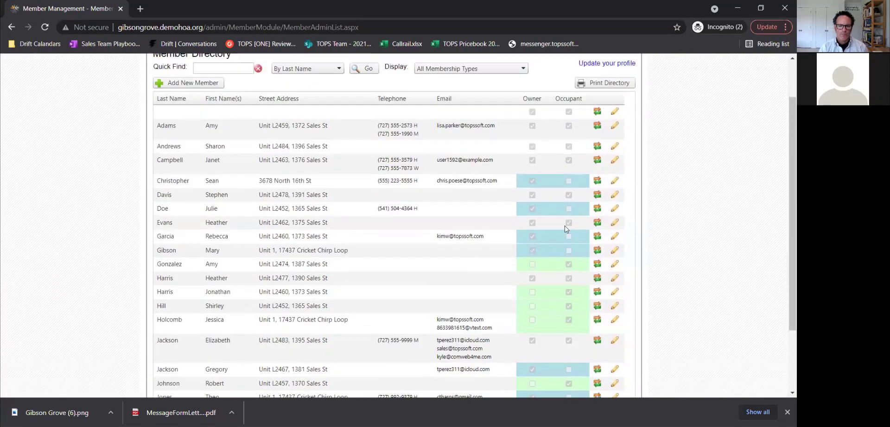
scroll(528, 209, up, 2)
scroll(491, 232, down, 4)
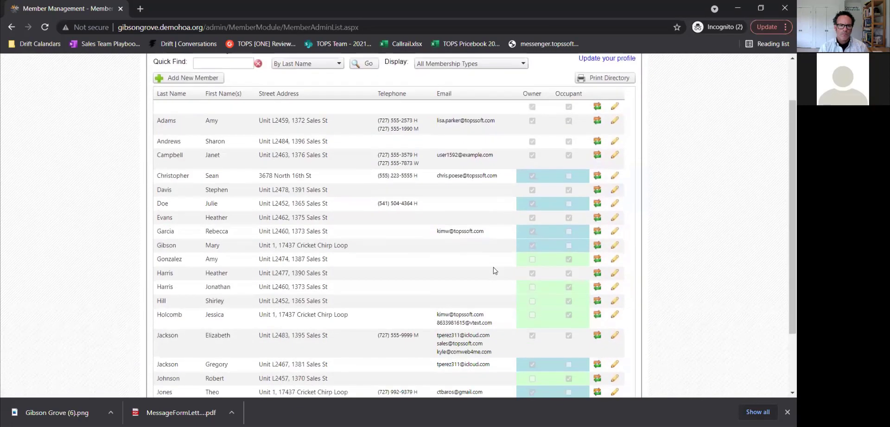
scroll(498, 270, up, 3)
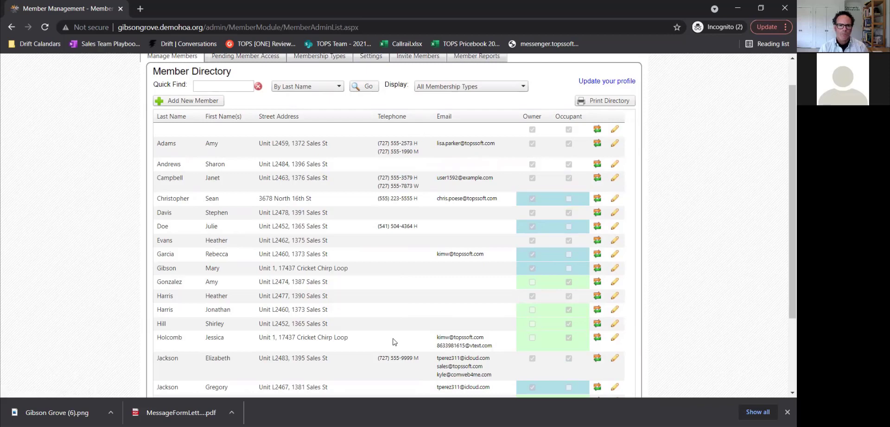
Step: Return to the Board Area and review the board group's positions and assignments
click(11, 26)
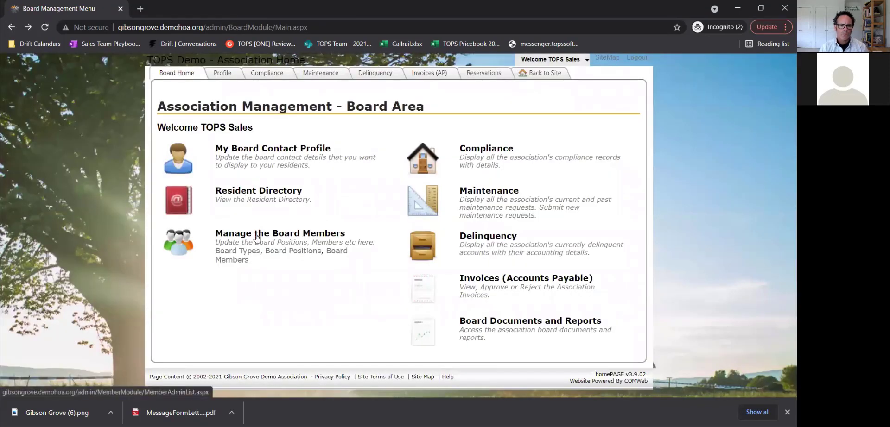
click(257, 236)
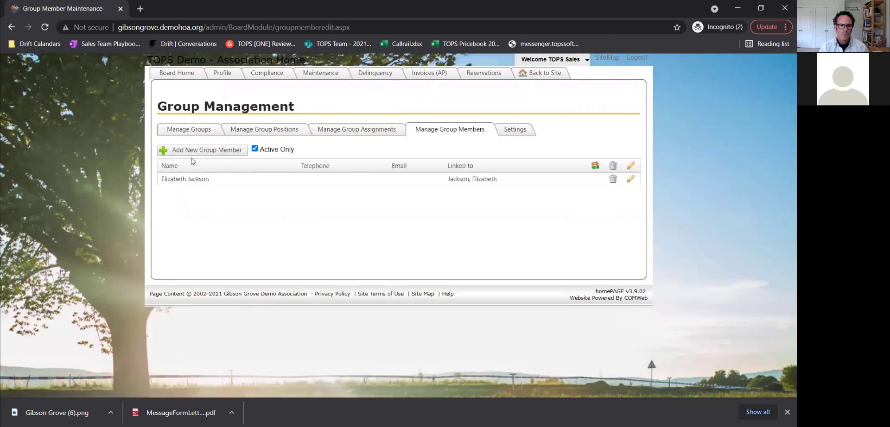
click(289, 132)
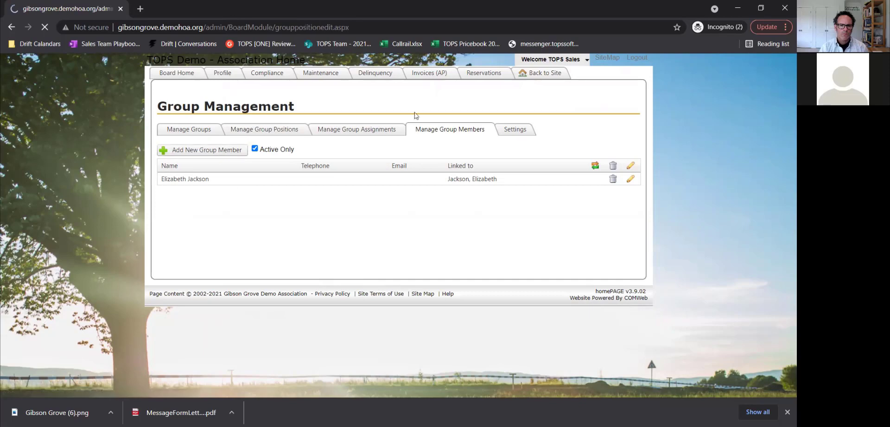
click(383, 132)
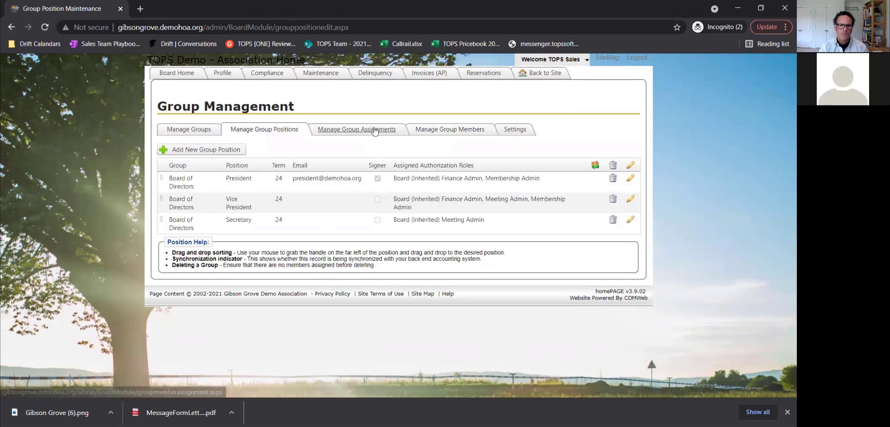
Step: Check the Group Management settings, back to the groups list, then the Board Area menu
click(510, 132)
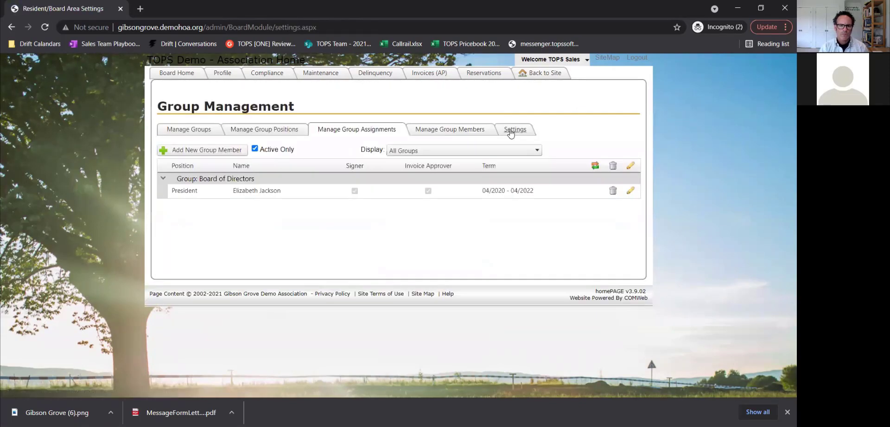
click(199, 134)
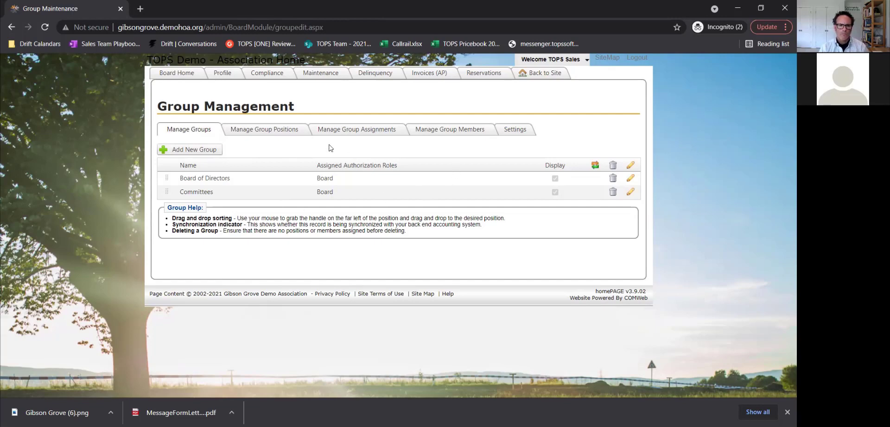
click(172, 75)
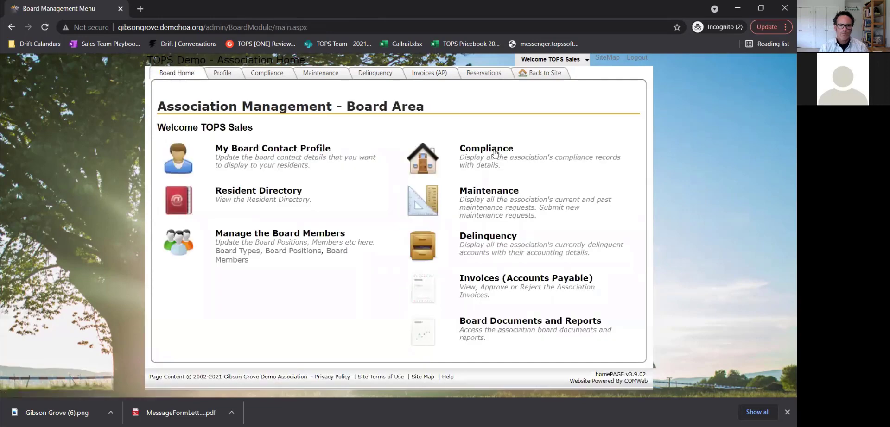
Step: Open Compliance Transactions and view the 2/25/2021 trash-can compliance record
click(495, 150)
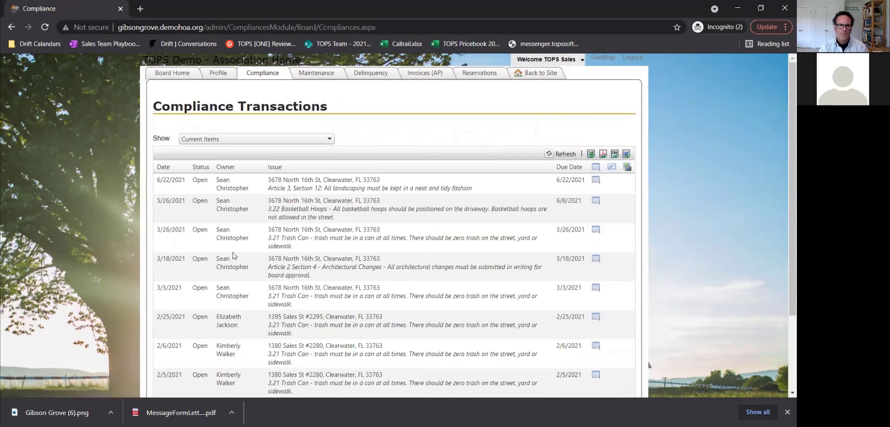
scroll(271, 304, down, 2)
scroll(287, 338, down, 1)
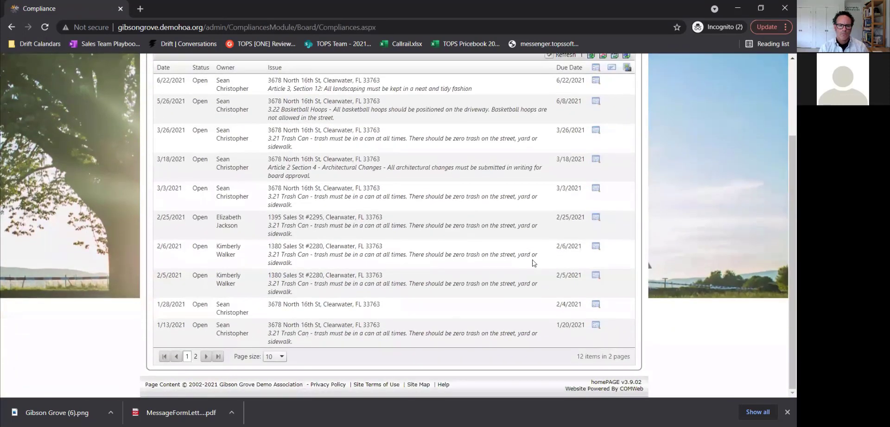
click(596, 220)
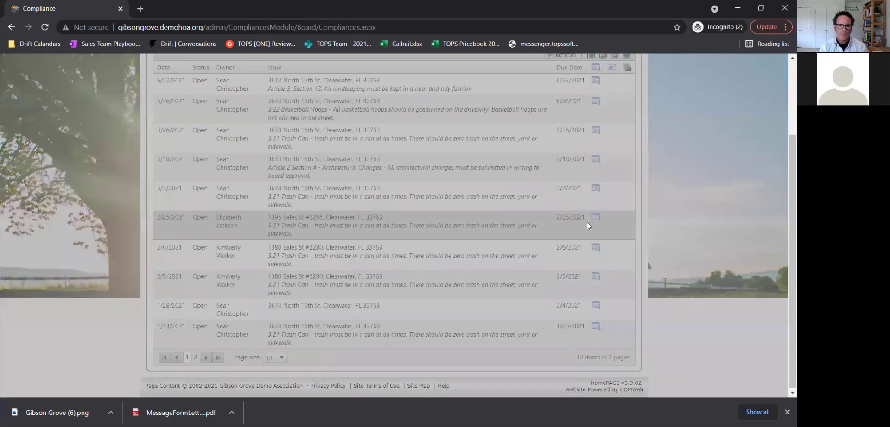
scroll(289, 266, down, 1)
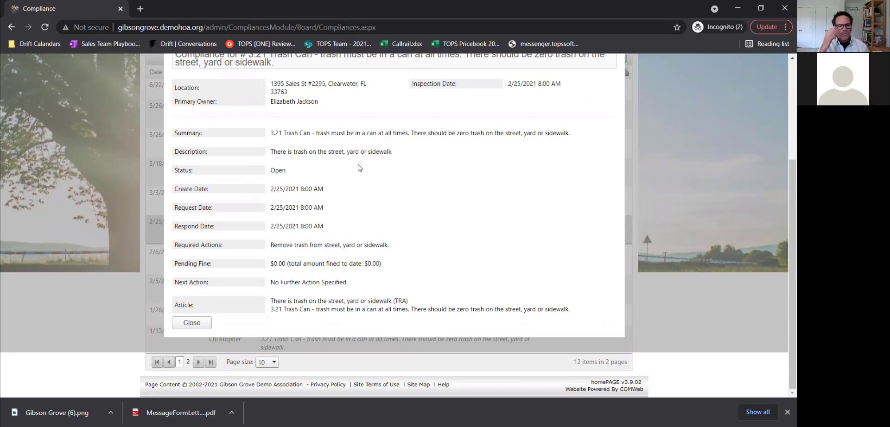
Step: Close the compliance record details and return to the Board Area menu
click(191, 323)
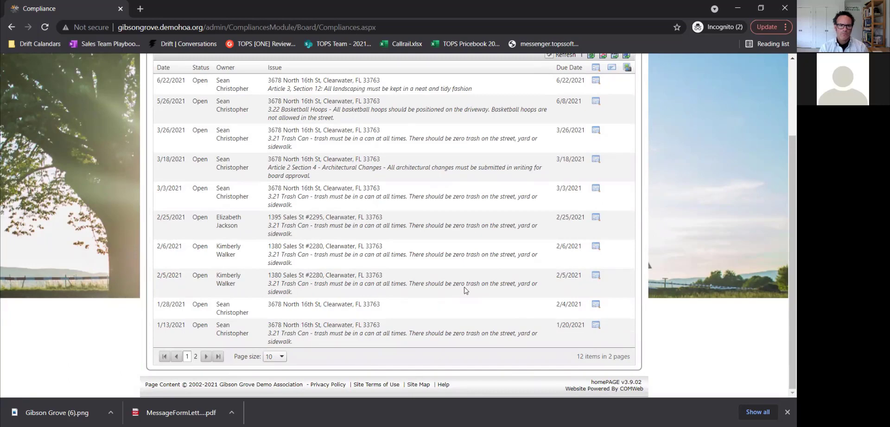
scroll(477, 272, up, 3)
click(172, 72)
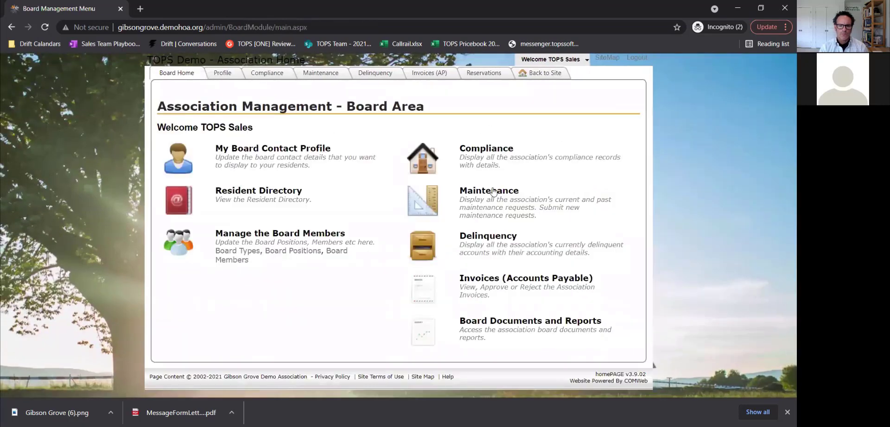
Step: Open Maintenance Transactions and review the 6/25/2021 clubhouse sprinkler-repair request details
click(492, 191)
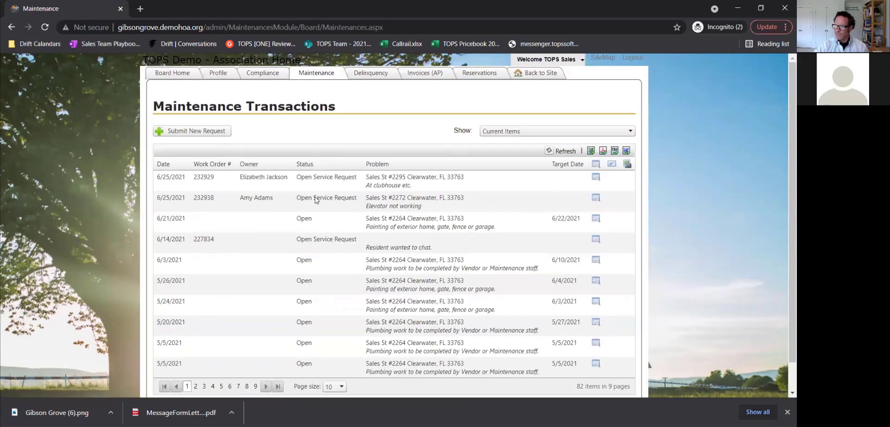
scroll(311, 242, down, 1)
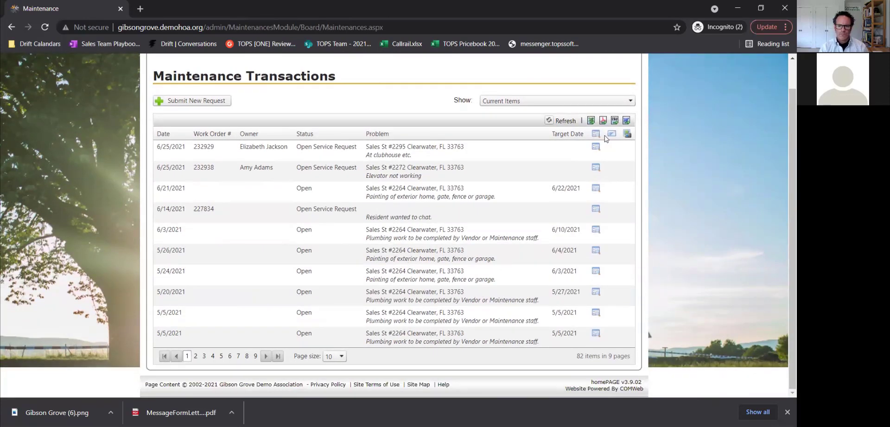
click(596, 148)
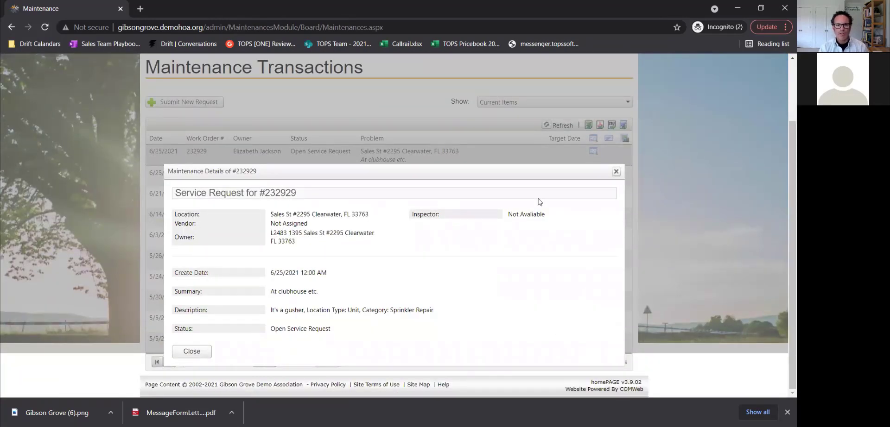
click(209, 352)
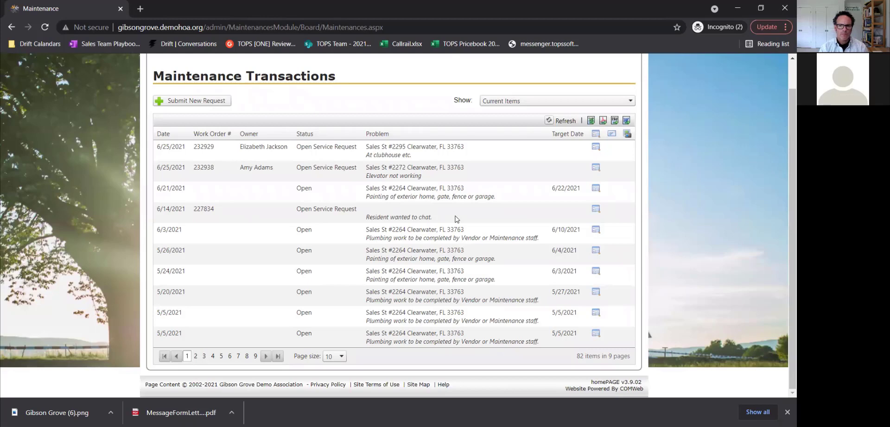
scroll(456, 219, up, 2)
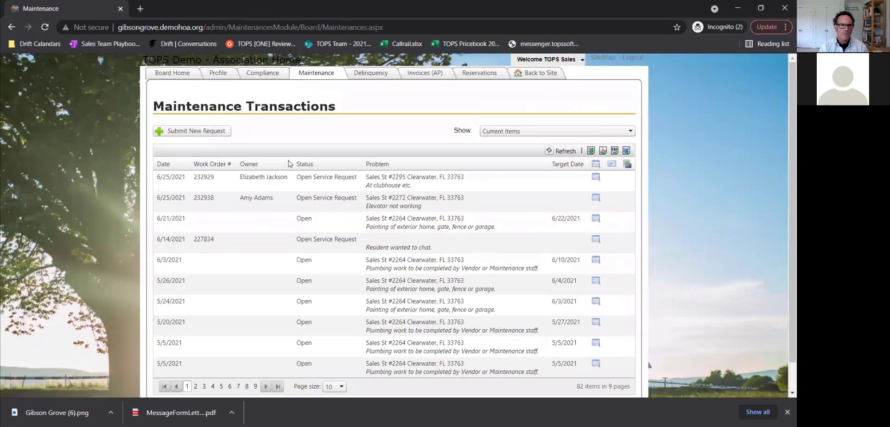
Step: Open Delinquencies and review the first delinquent account's charge history before closing it
click(356, 75)
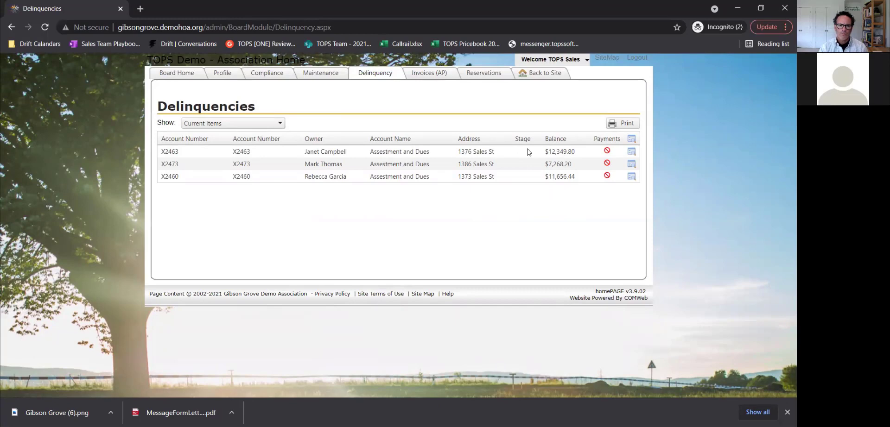
click(631, 152)
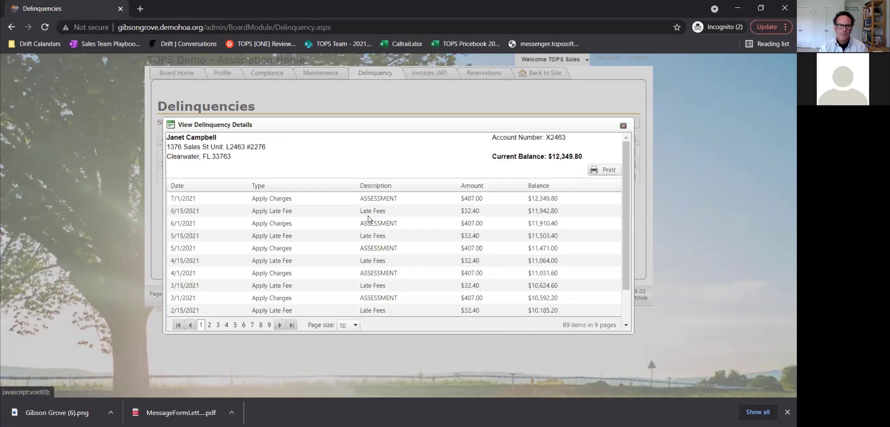
scroll(376, 239, down, 3)
scroll(474, 248, up, 3)
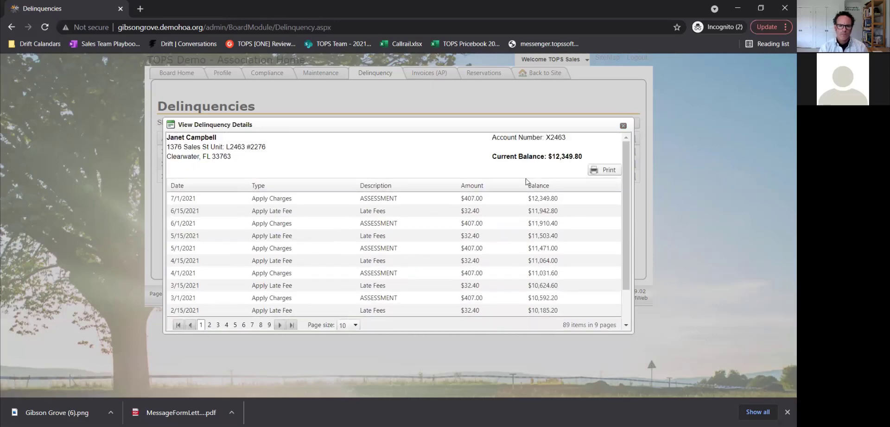
scroll(426, 203, down, 2)
scroll(431, 194, up, 2)
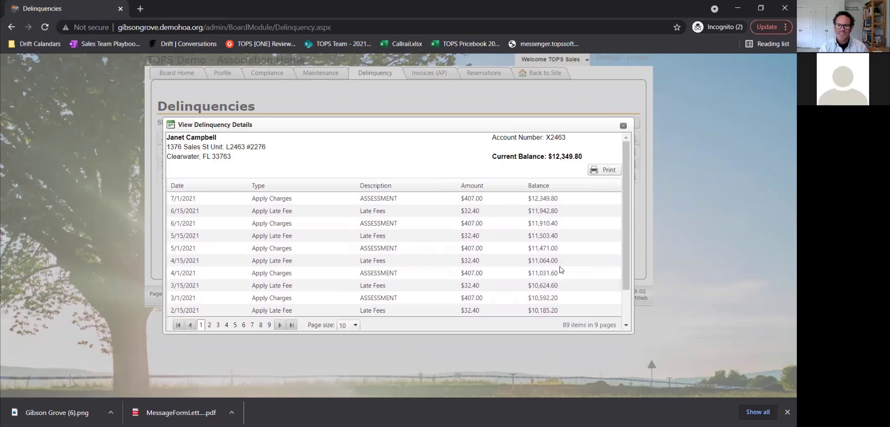
scroll(562, 269, down, 2)
click(623, 125)
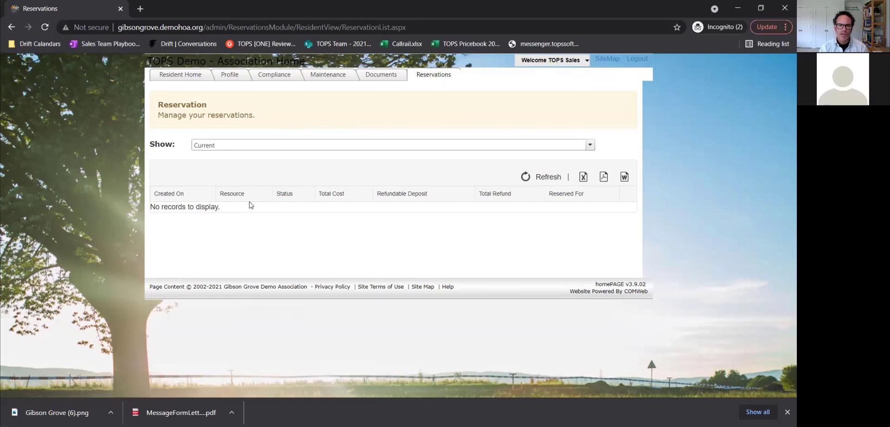
Step: Switch the Reservations Show filter from current to Past Reservations
click(270, 145)
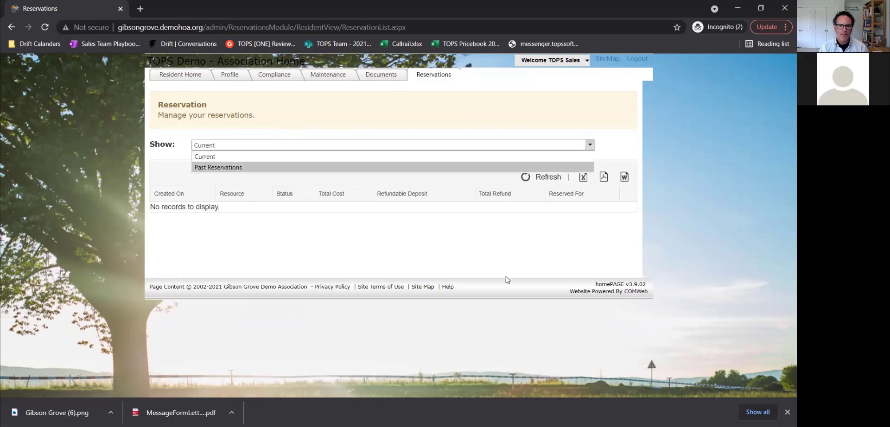
click(538, 247)
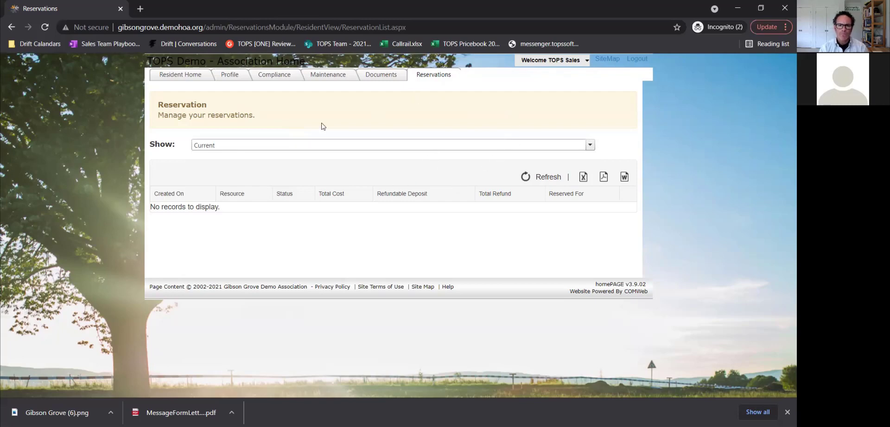
click(292, 145)
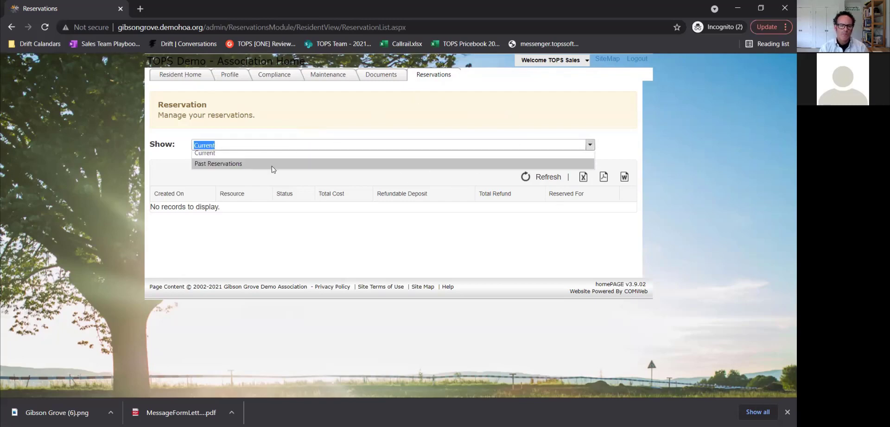
click(252, 167)
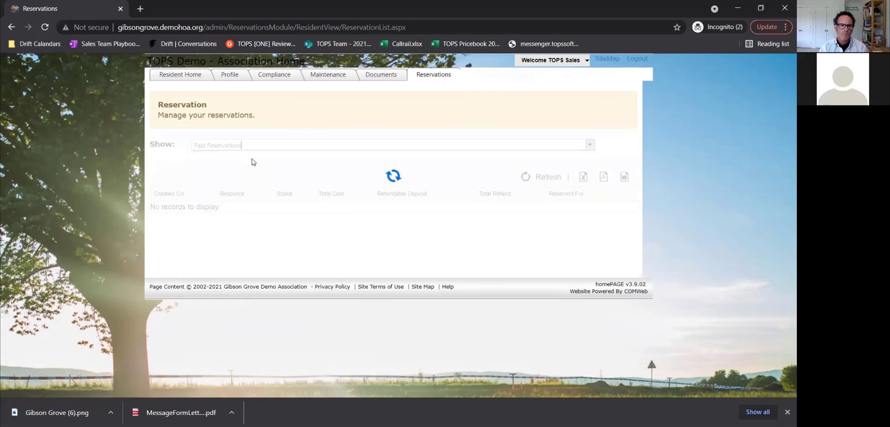
Step: Visit the Resident Directory from Resident Home, then enter the Board Area
click(192, 78)
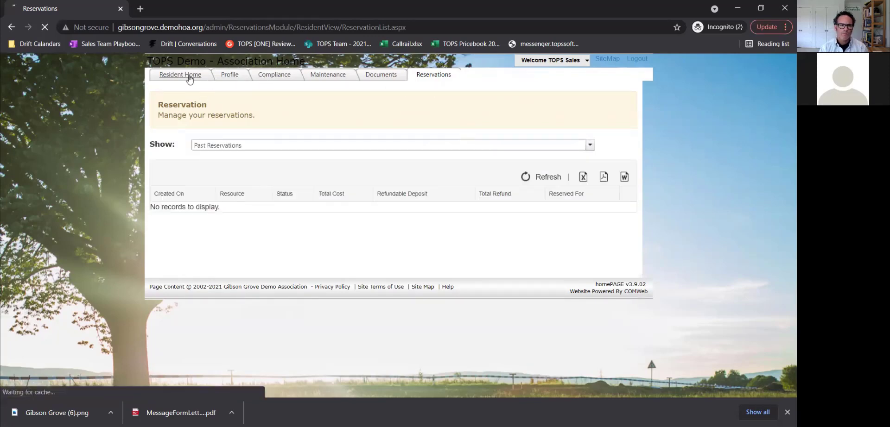
click(257, 321)
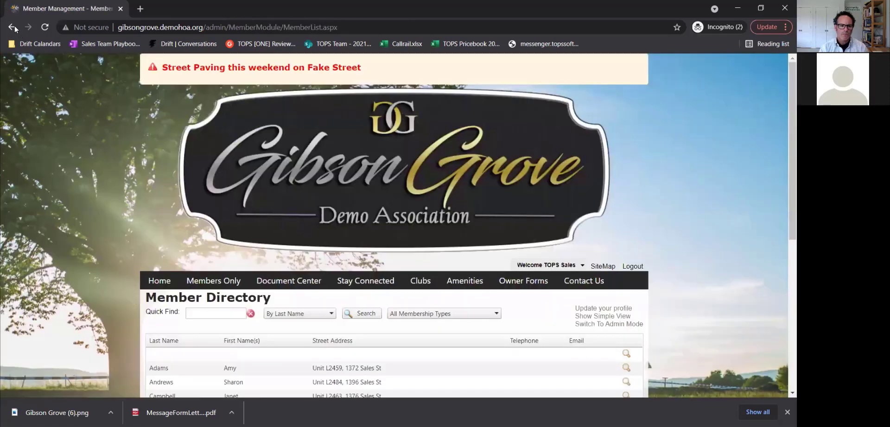
click(13, 27)
scroll(297, 334, down, 1)
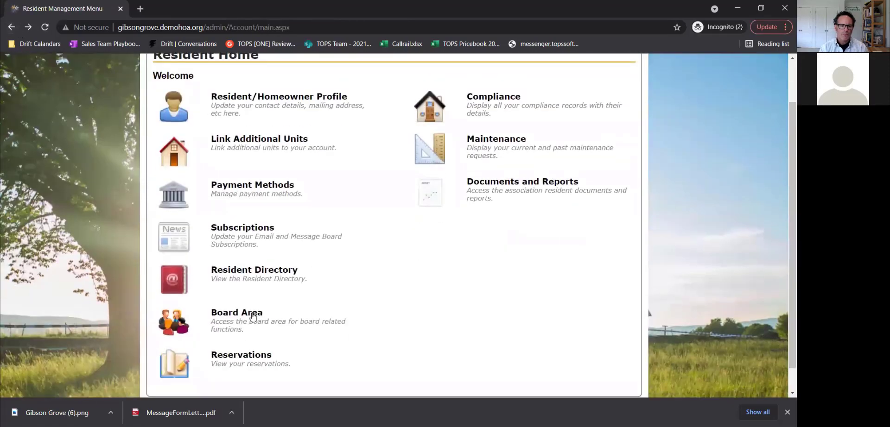
click(355, 290)
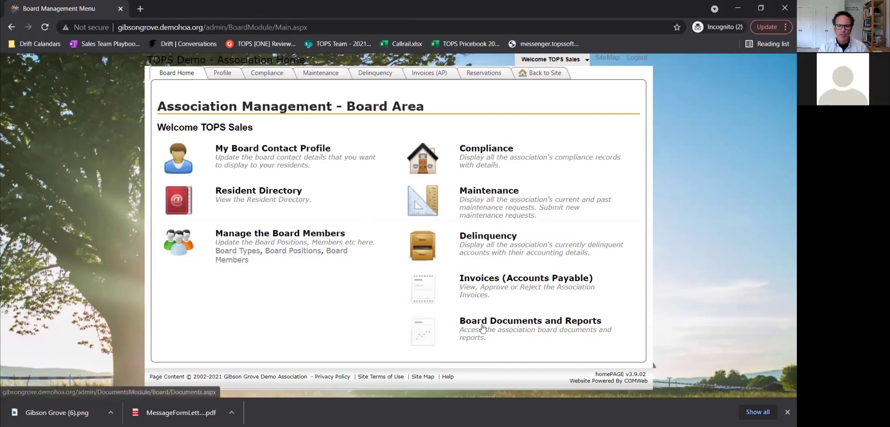
Step: Open Board Documents and Reports from the Board Area menu
click(550, 322)
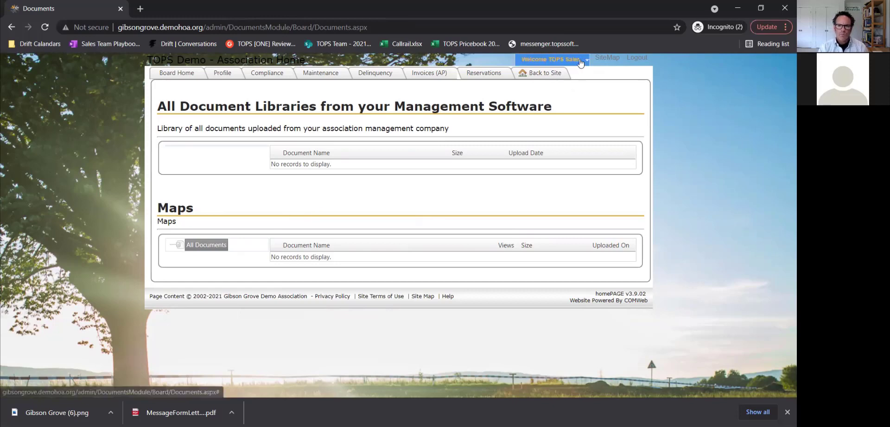
Step: Open Site Admin from the Welcome menu, then Manage Communications under the Communication tab
mouse_move(570, 60)
click(562, 129)
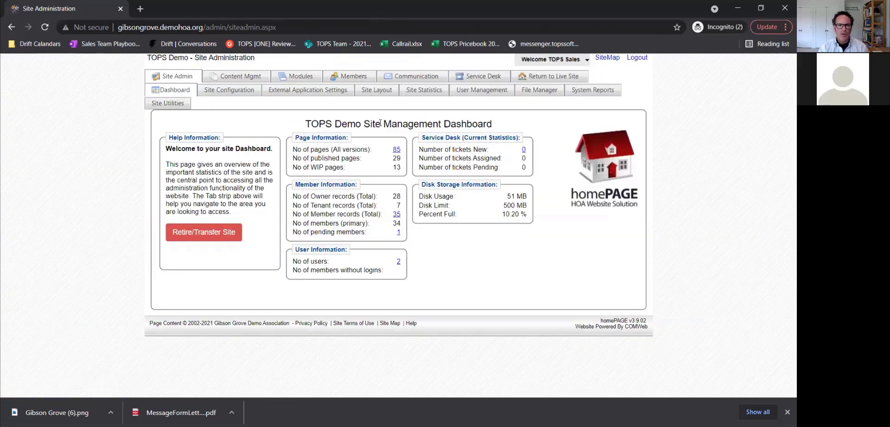
click(407, 79)
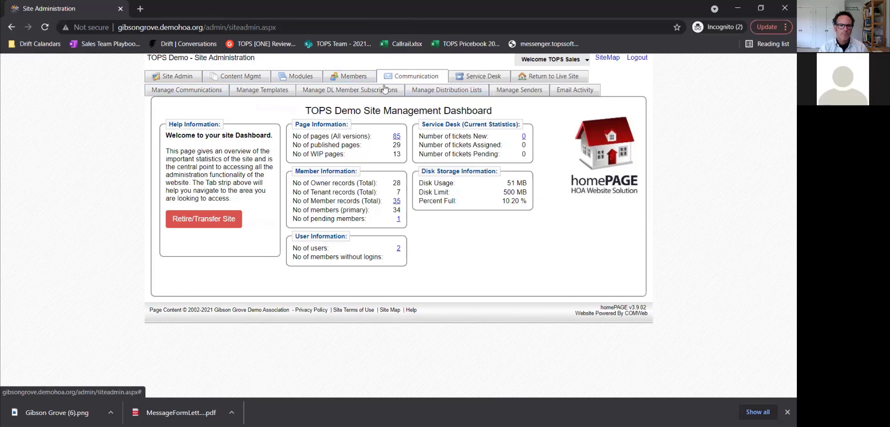
click(197, 96)
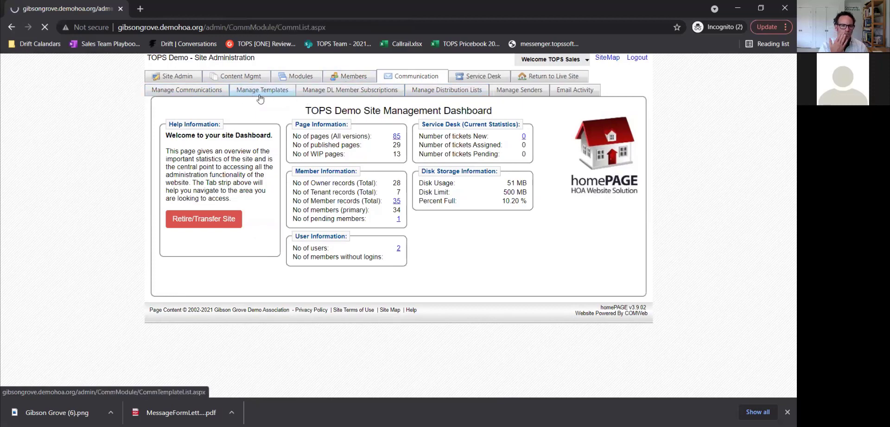